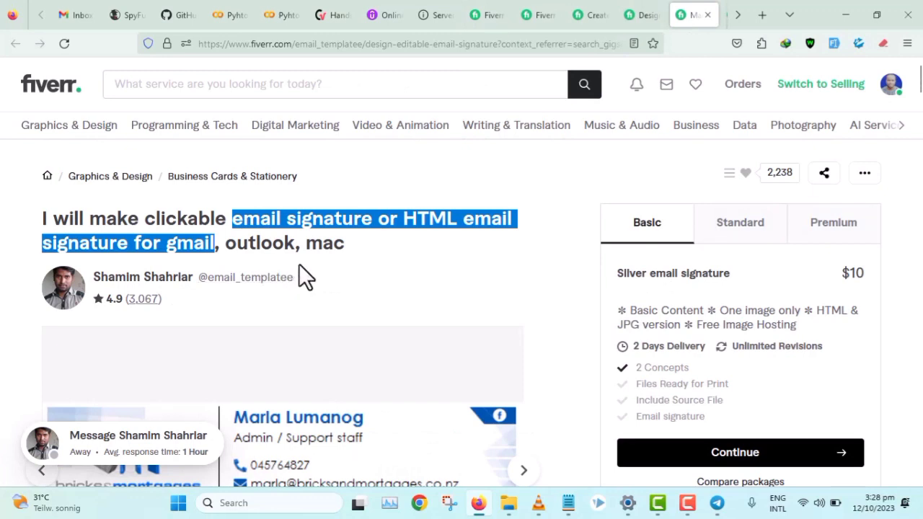
- Copy "gmail, outlook, mac" from the end of the competing gig's title
{"action": "left_click", "coordinate": [339, 251]}
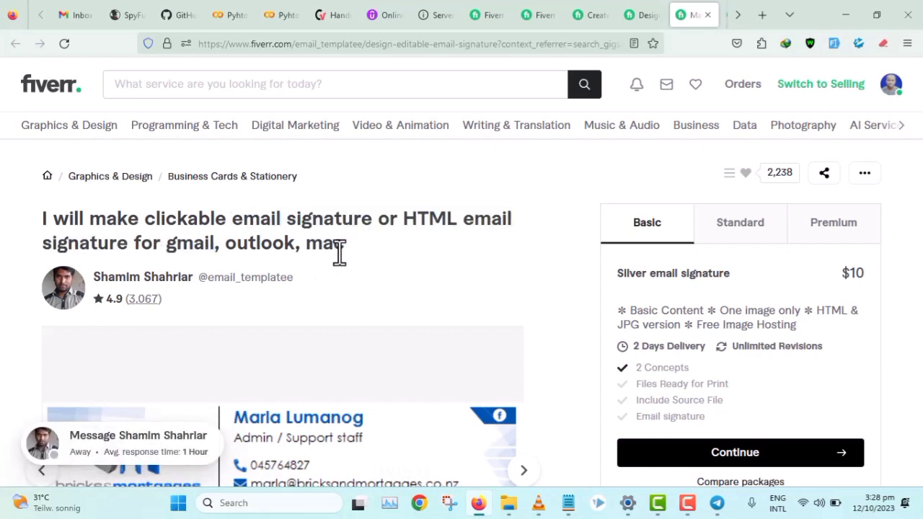
{"action": "left_click_drag", "start_coordinate": [171, 245], "coordinate": [338, 243]}
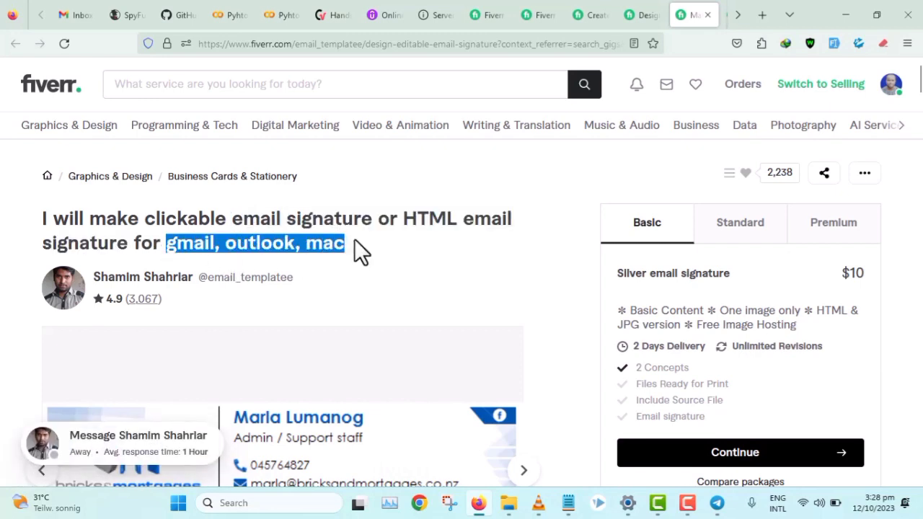
{"action": "right_click", "coordinate": [322, 246]}
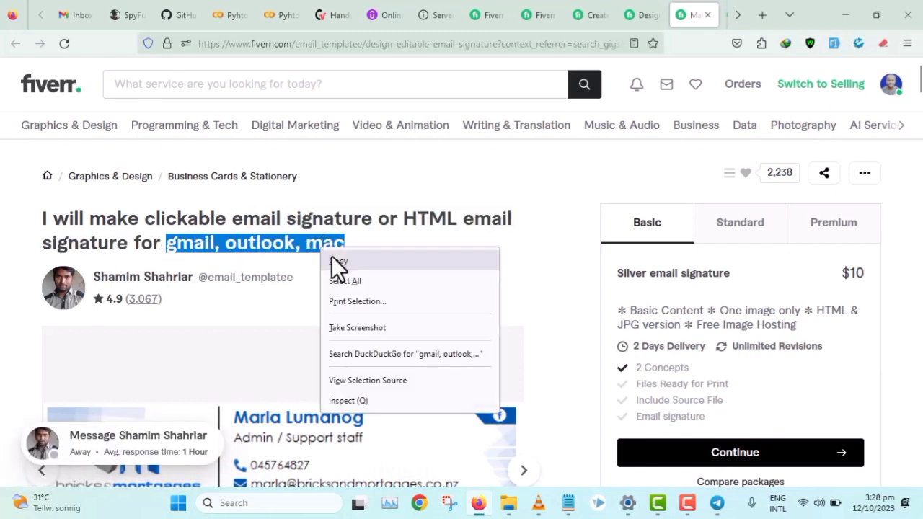
{"action": "left_click", "coordinate": [331, 255]}
- Switch to Notepad and replace "for Gmail - Boost Your Branding!" in the draft title with the copied "gmail, outlook, mac"
{"action": "left_click", "coordinate": [640, 14]}
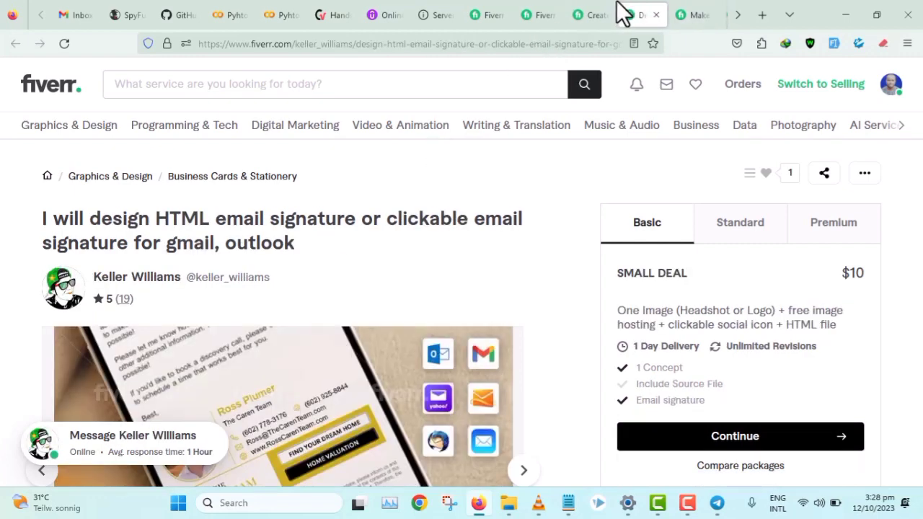
{"action": "left_click", "coordinate": [612, 13]}
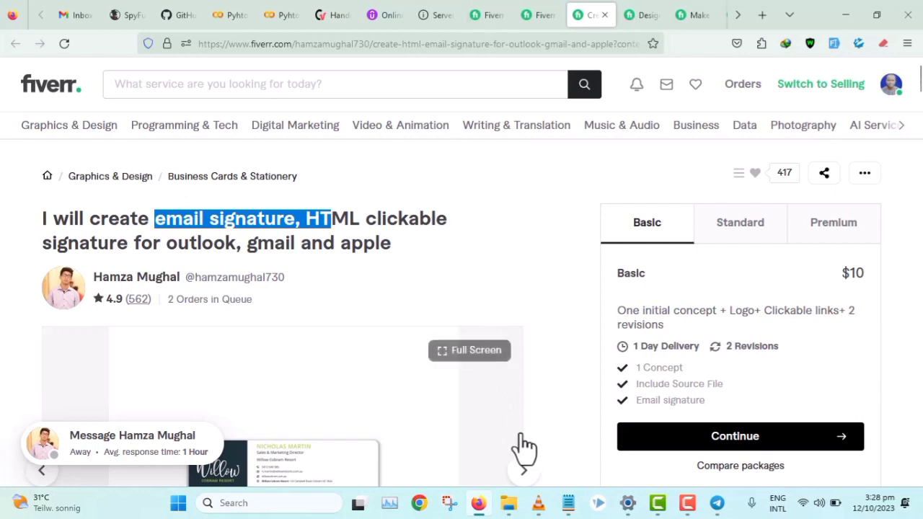
{"action": "key", "text": "alt+Tab"}
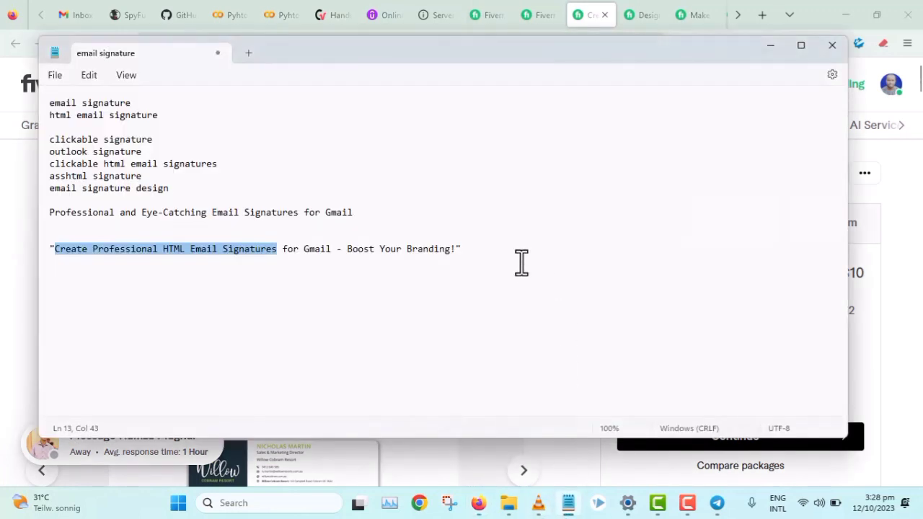
{"action": "left_click_drag", "start_coordinate": [521, 252], "coordinate": [287, 253]}
{"action": "key", "text": "ctrl+v"}
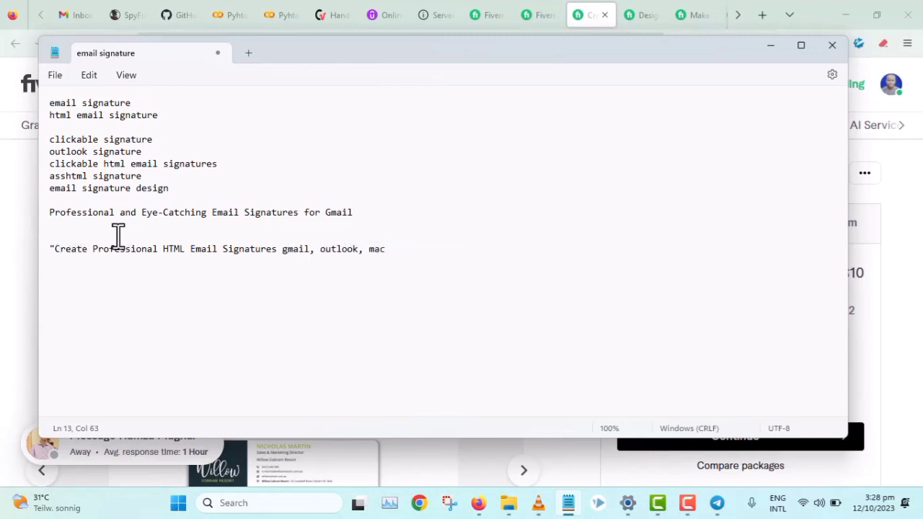
- Copy the draft title from Notepad and replace the Fiverr gig title with "Create Professional HTML Email Signatures gmail, outlook, mac"
{"action": "left_click_drag", "start_coordinate": [56, 254], "coordinate": [392, 248]}
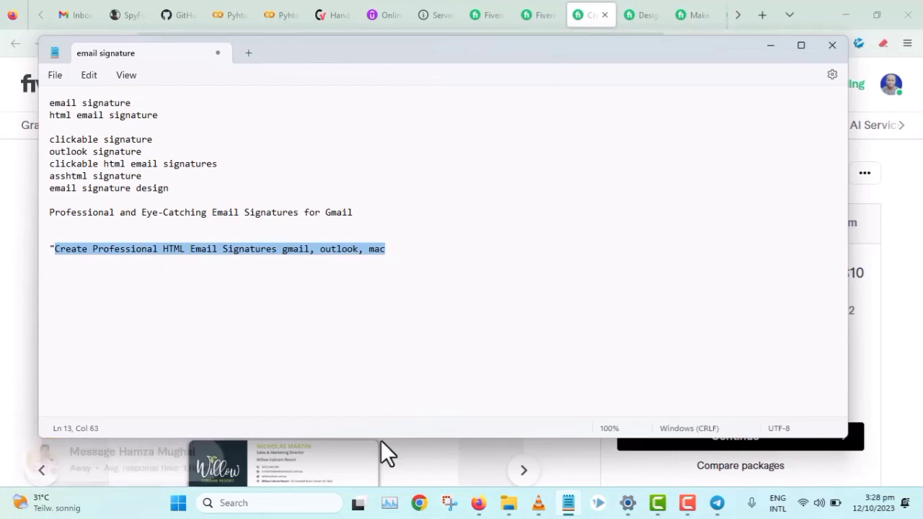
{"action": "left_click", "coordinate": [489, 13]}
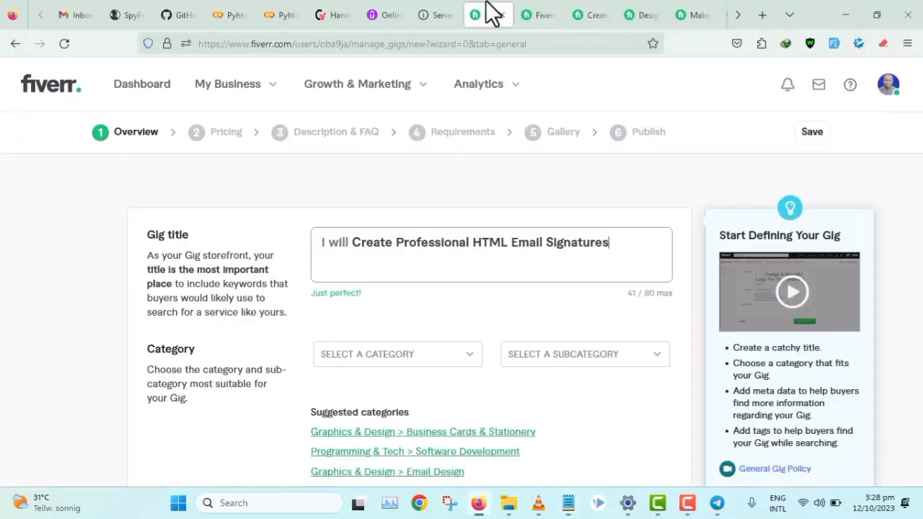
{"action": "left_click", "coordinate": [613, 249]}
{"action": "key", "text": "ctrl+a"}
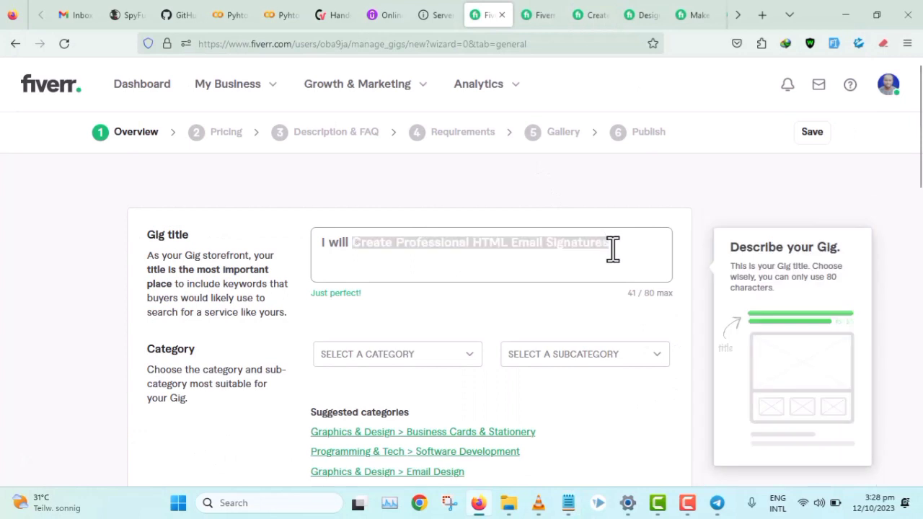
{"action": "key", "text": "ctrl+v"}
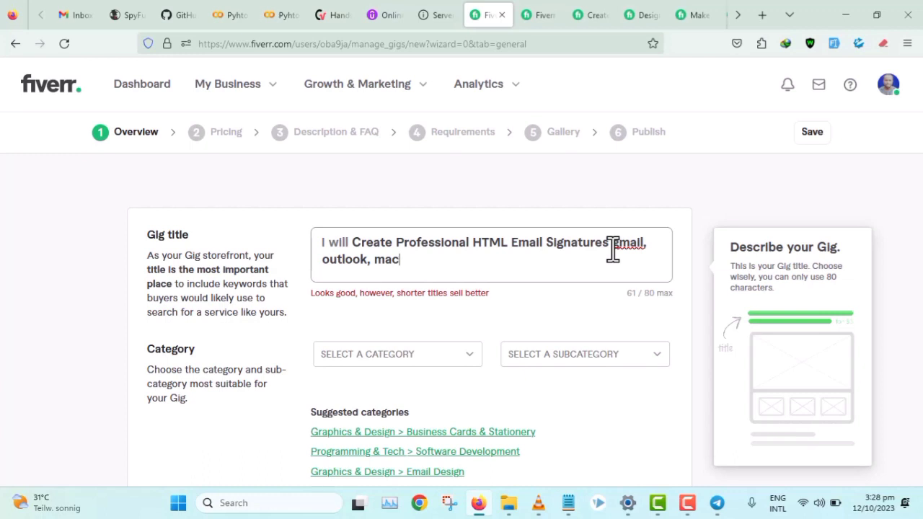
{"action": "key", "text": "BackSpace"}
{"action": "key", "text": "BackSpace"}
{"action": "key", "text": "BackSpace"}
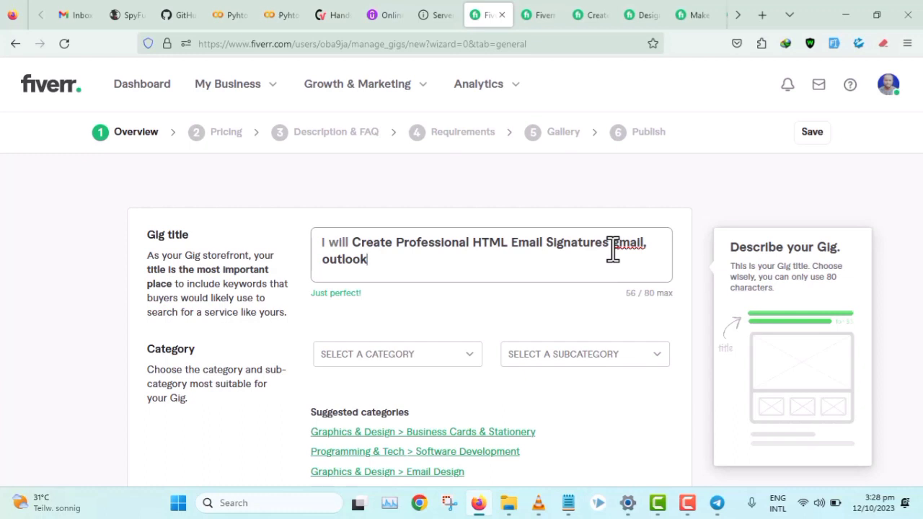
{"action": "type", "text": ", mac"}
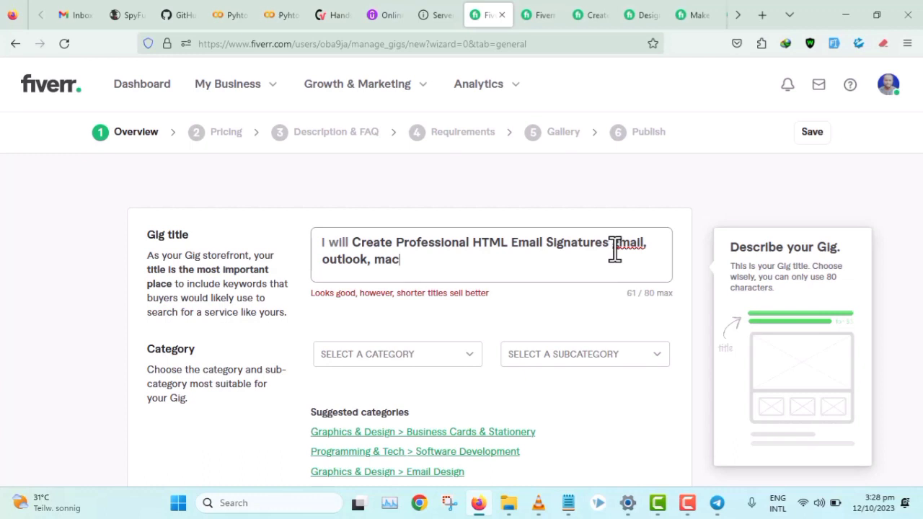
{"action": "right_click", "coordinate": [619, 247]}
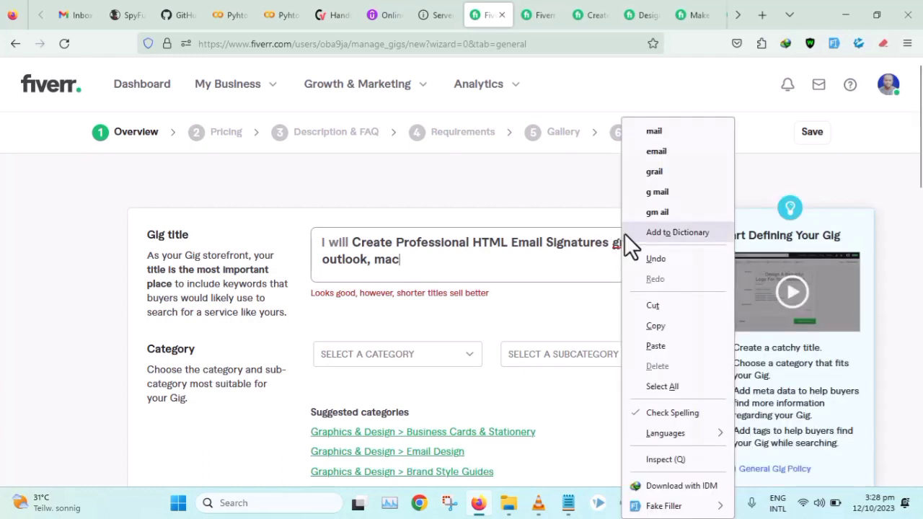
{"action": "left_click", "coordinate": [652, 132]}
{"action": "key", "text": "ctrl+z"}
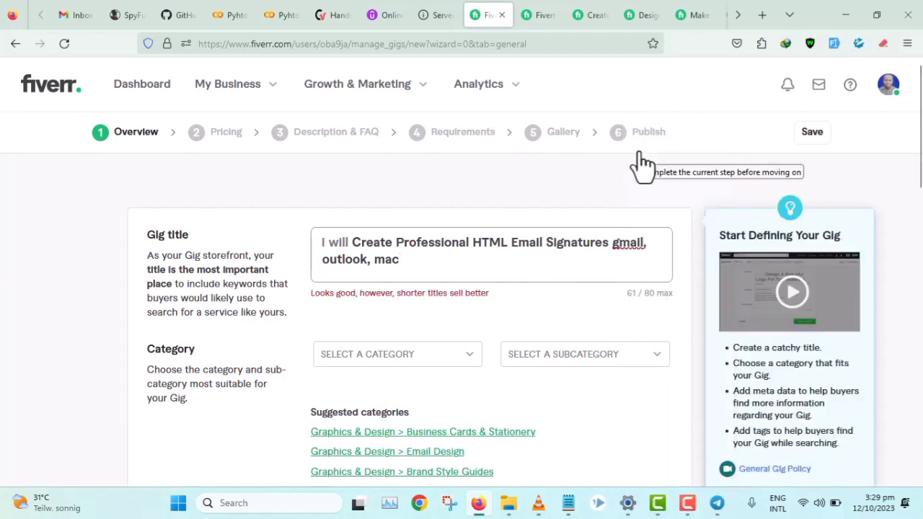
- Remove ", mac" from the gig title so it ends with "gmail, outlook"
{"action": "left_click", "coordinate": [520, 284]}
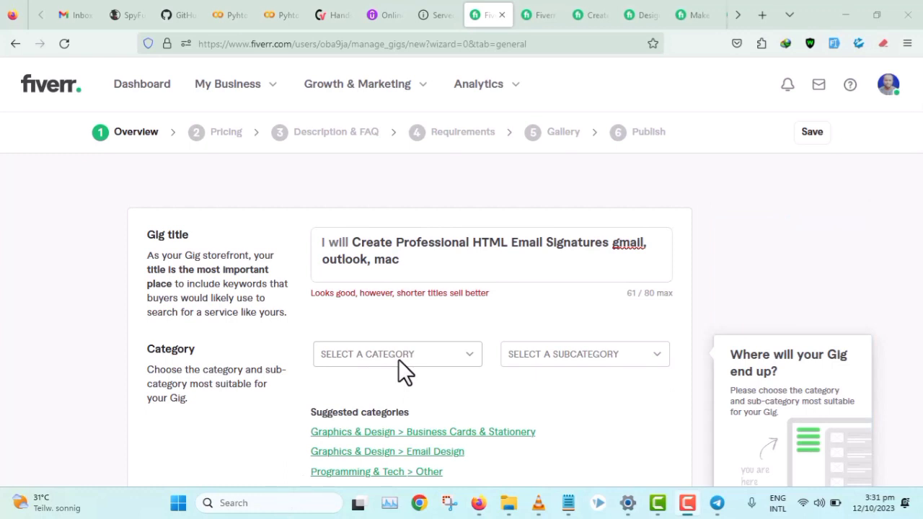
{"action": "left_click", "coordinate": [486, 243]}
{"action": "left_click", "coordinate": [436, 258]}
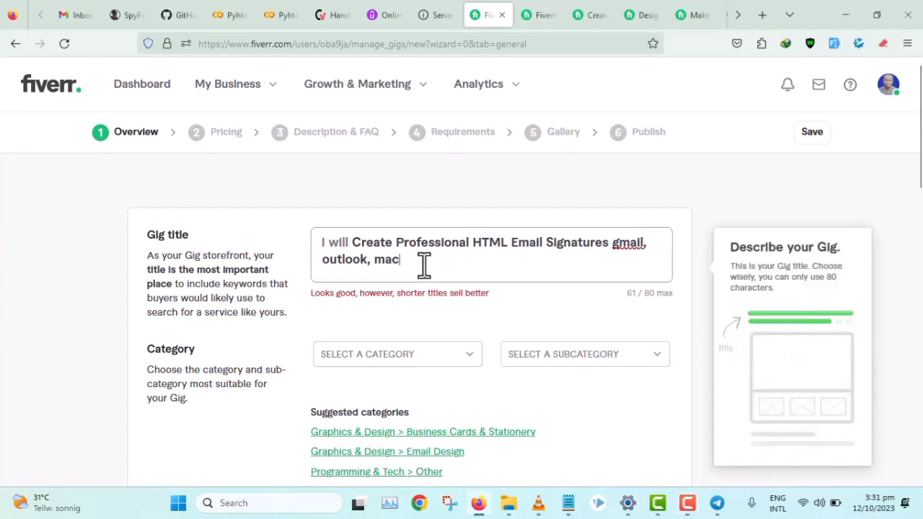
{"action": "left_click_drag", "start_coordinate": [424, 265], "coordinate": [378, 265]}
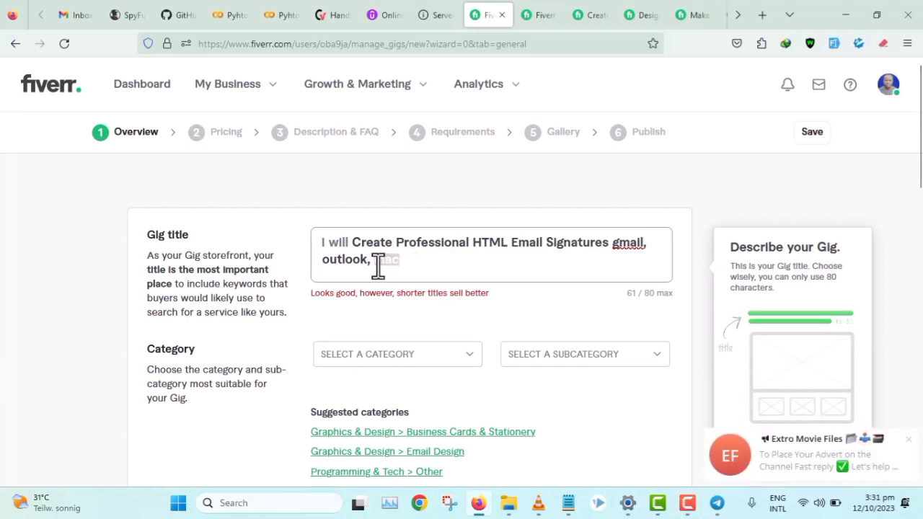
{"action": "key", "text": "BackSpace"}
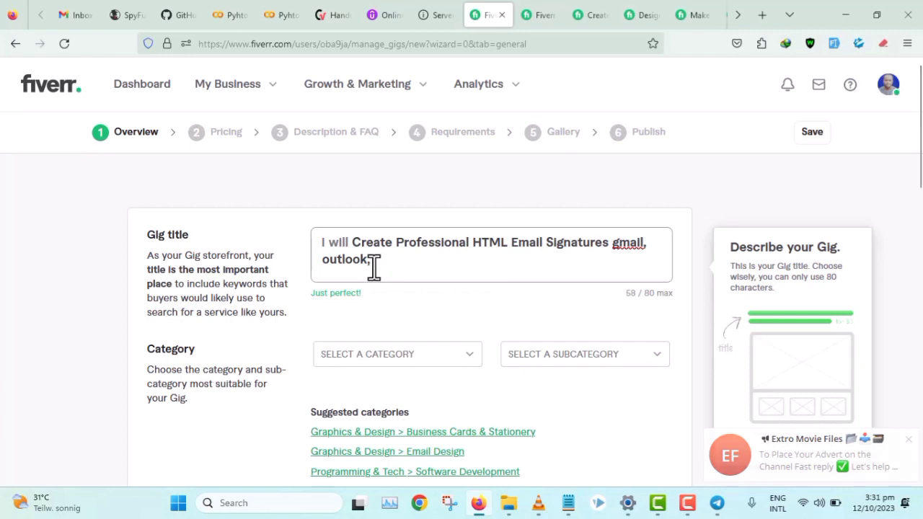
{"action": "key", "text": "BackSpace"}
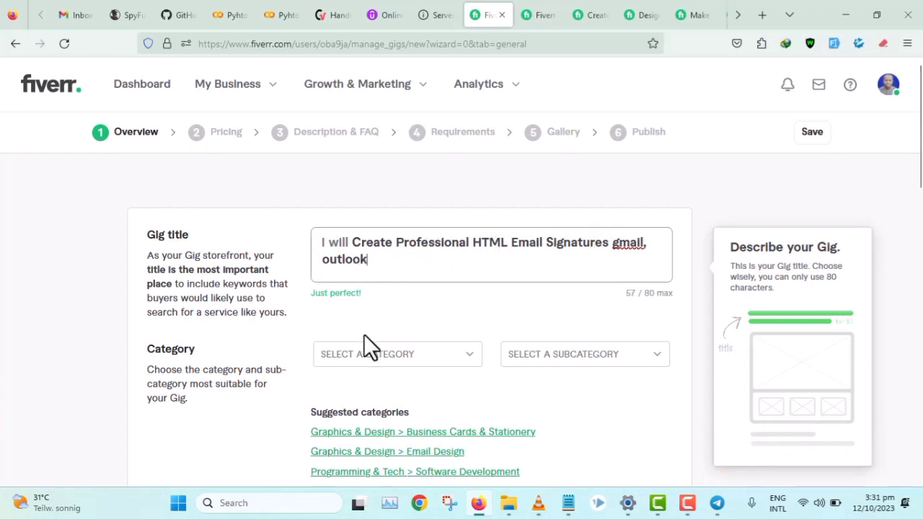
- Look through the competing gigs and set the new gig's category to Graphics & Design
{"action": "left_click", "coordinate": [546, 13]}
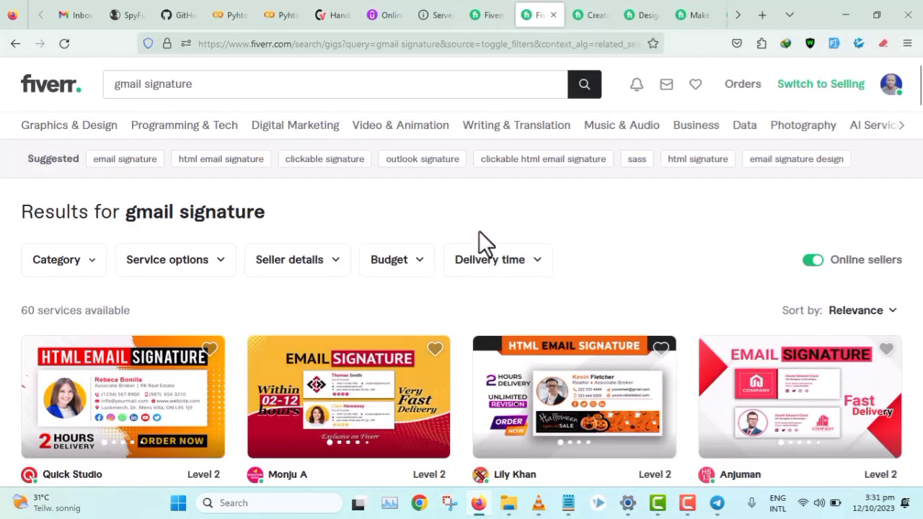
{"action": "left_click", "coordinate": [590, 14]}
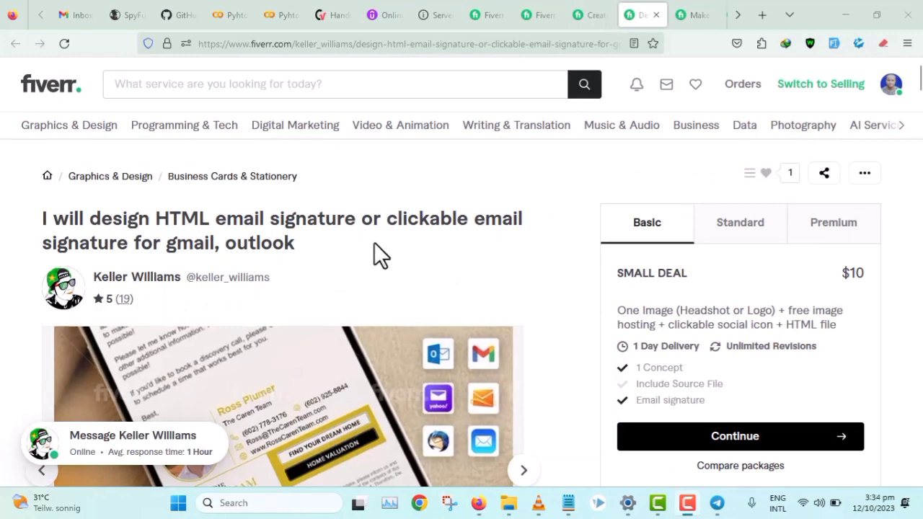
{"action": "left_click", "coordinate": [502, 13]}
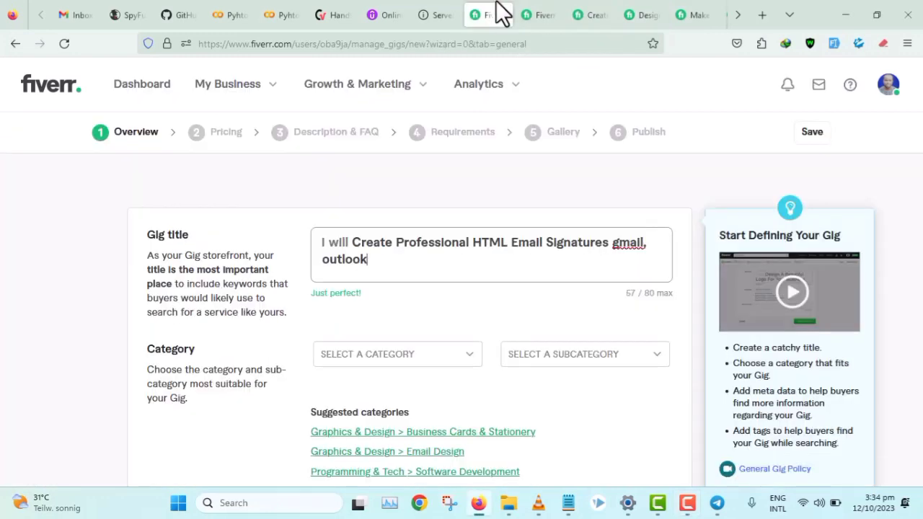
{"action": "left_click", "coordinate": [364, 358]}
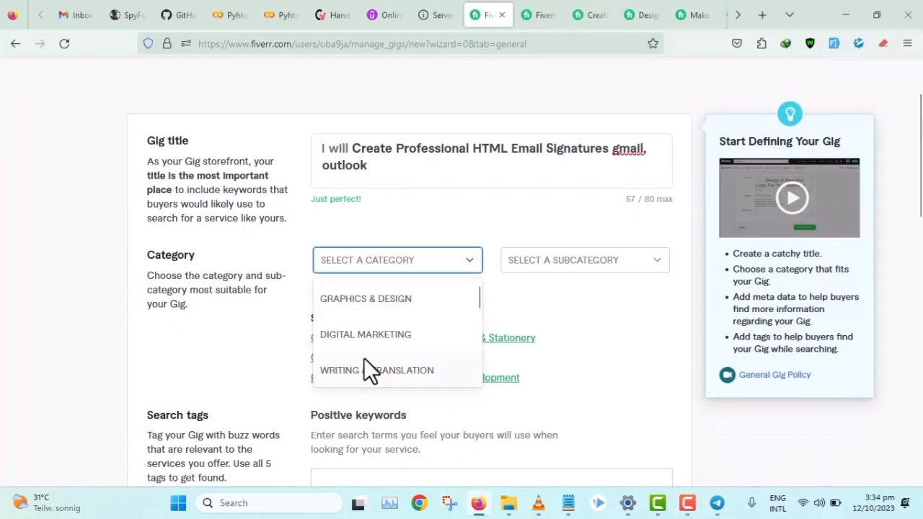
{"action": "left_click", "coordinate": [371, 309]}
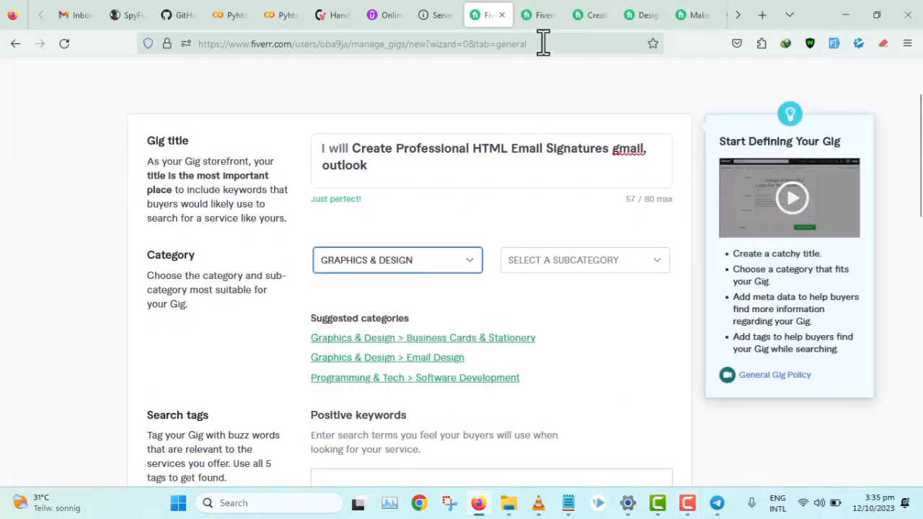
- Check a competing gig's category path and set the new gig's subcategory to Business Cards & Stationery
{"action": "left_click", "coordinate": [539, 17]}
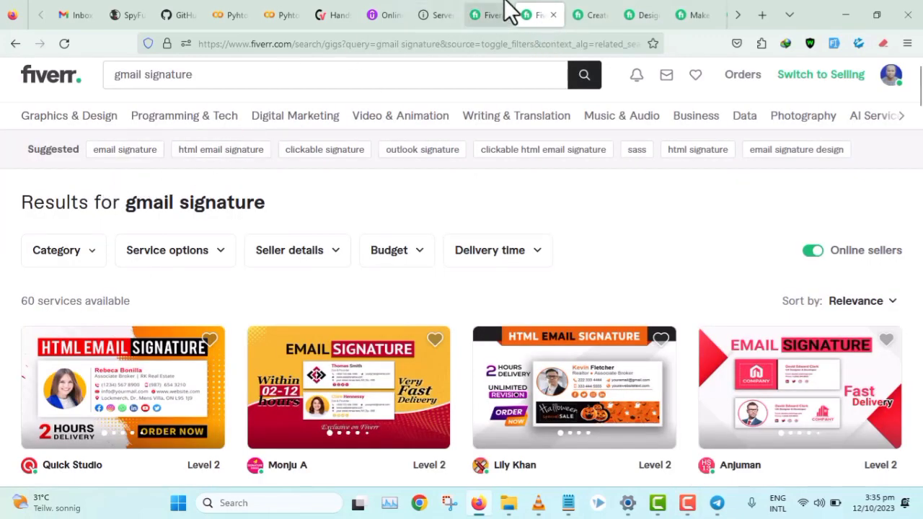
{"action": "left_click", "coordinate": [590, 13]}
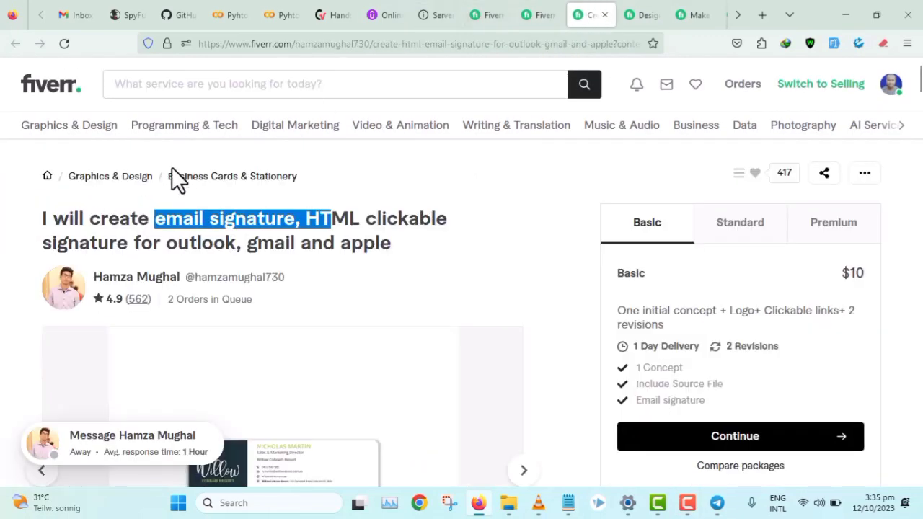
{"action": "left_click", "coordinate": [493, 6]}
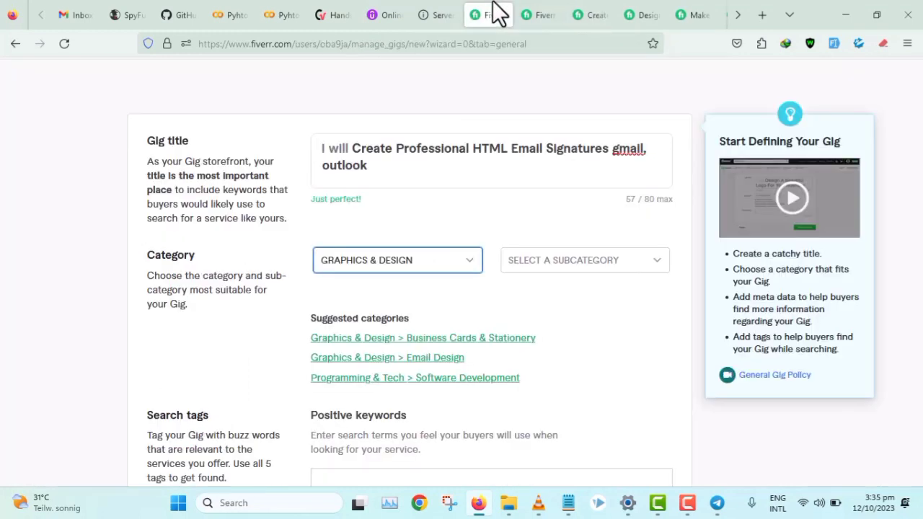
{"action": "left_click", "coordinate": [533, 256]}
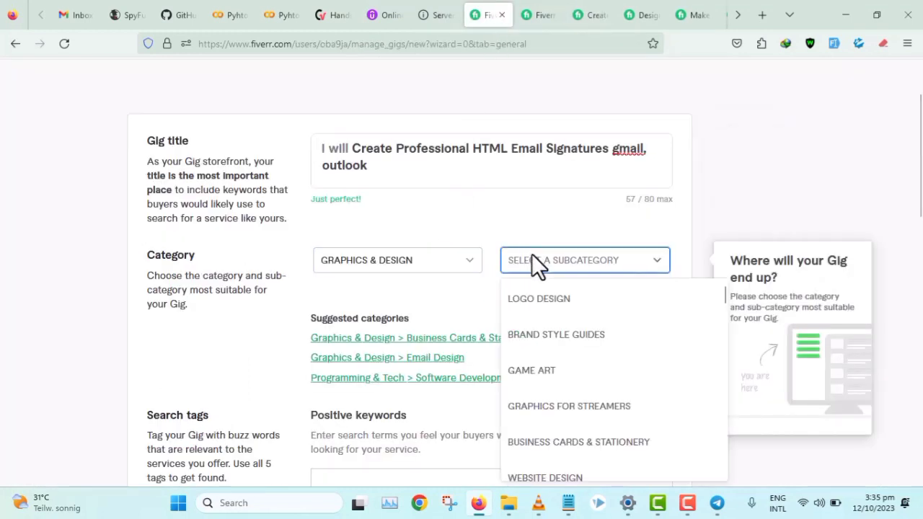
{"action": "left_click", "coordinate": [546, 446]}
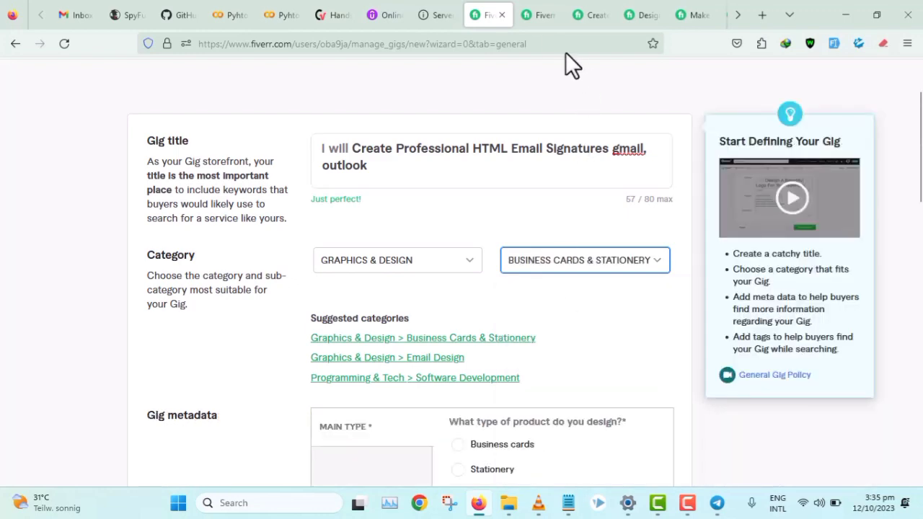
- Check a competing gig once more and set the new gig's product type metadata to Business cards
{"action": "left_click", "coordinate": [533, 21]}
{"action": "left_click", "coordinate": [581, 15]}
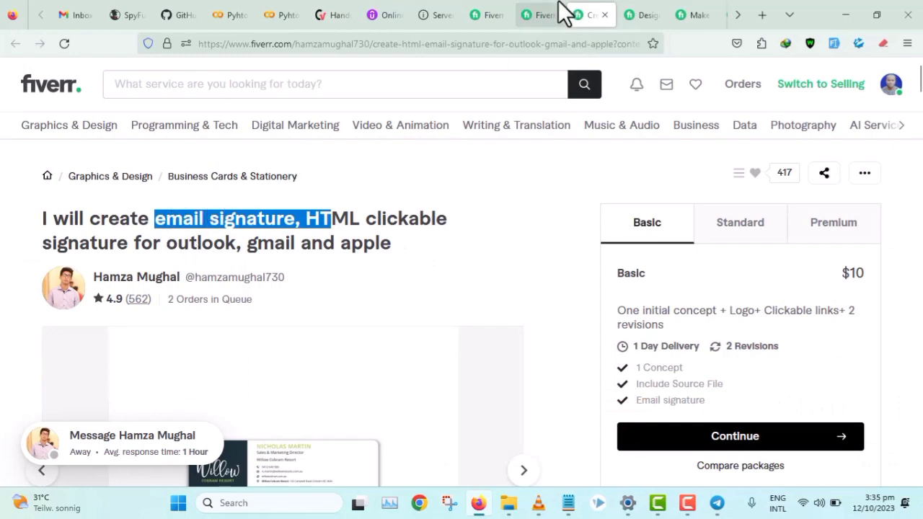
{"action": "left_click", "coordinate": [482, 15]}
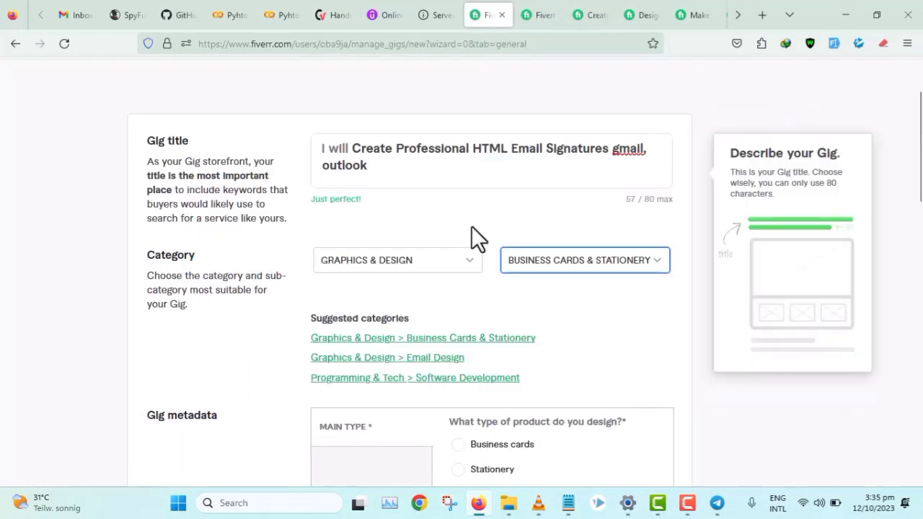
{"action": "scroll", "coordinate": [472, 239], "scroll_direction": "down", "scroll_amount": 4}
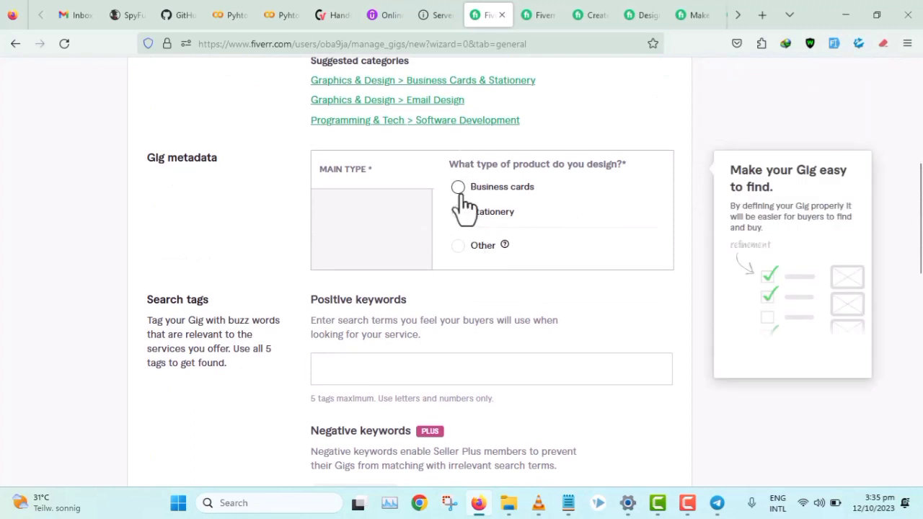
{"action": "left_click", "coordinate": [459, 190]}
{"action": "left_click", "coordinate": [459, 246]}
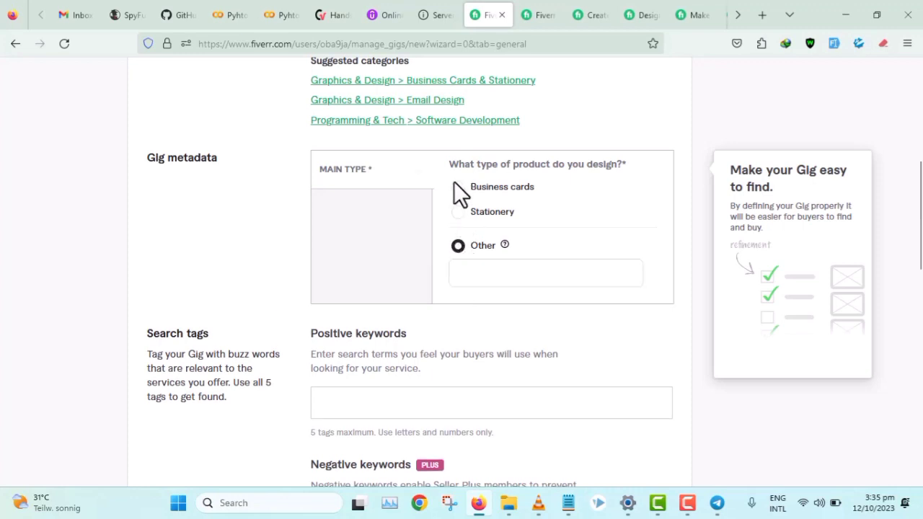
{"action": "left_click", "coordinate": [472, 271]}
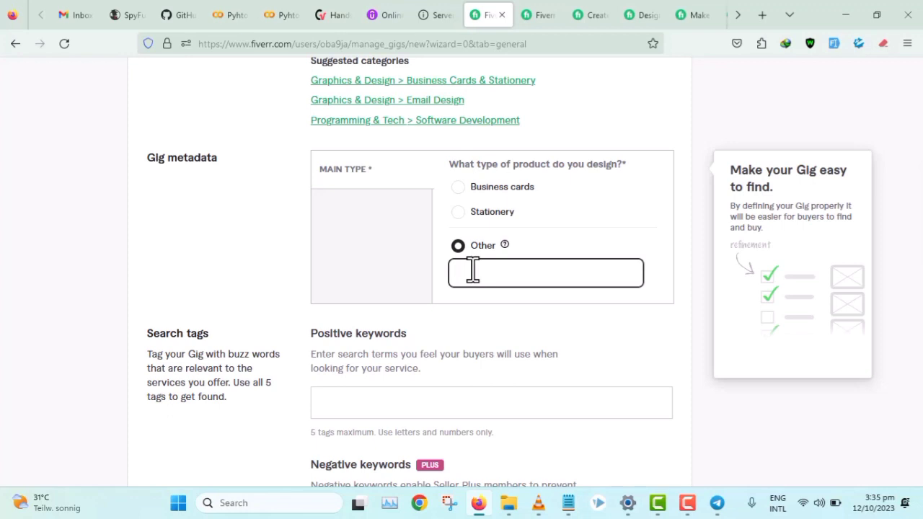
{"action": "left_click", "coordinate": [458, 189]}
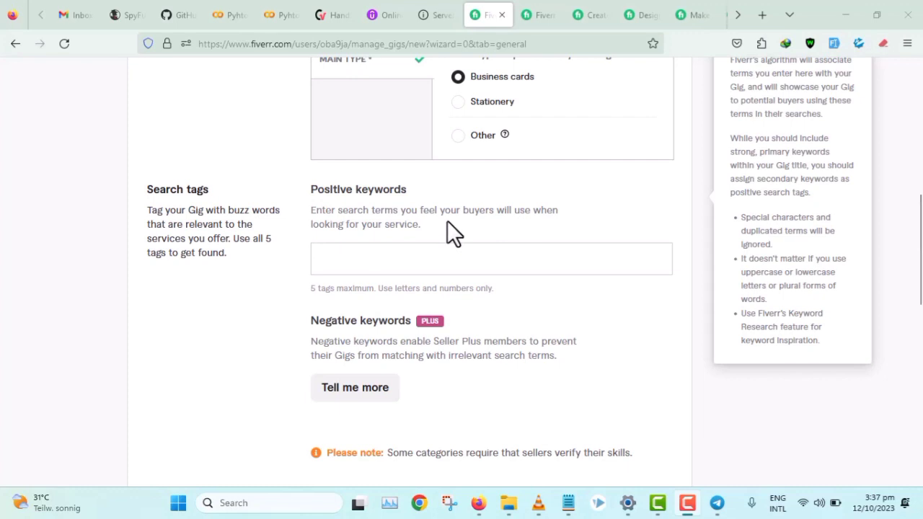
- Copy "clickable signature" from the Notepad keyword list and add it to the Fiverr gig's positive keywords
{"action": "left_click", "coordinate": [567, 507]}
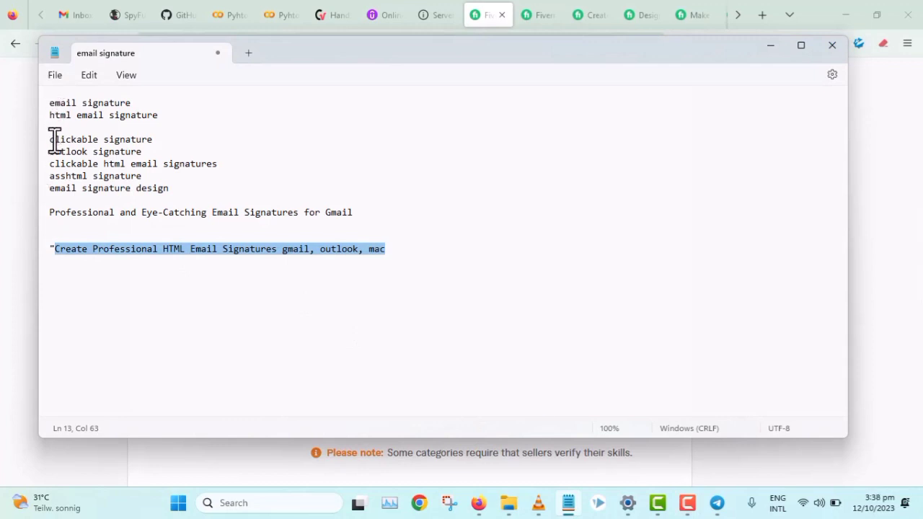
{"action": "left_click_drag", "start_coordinate": [55, 141], "coordinate": [163, 139]}
{"action": "key", "text": "ctrl+c"}
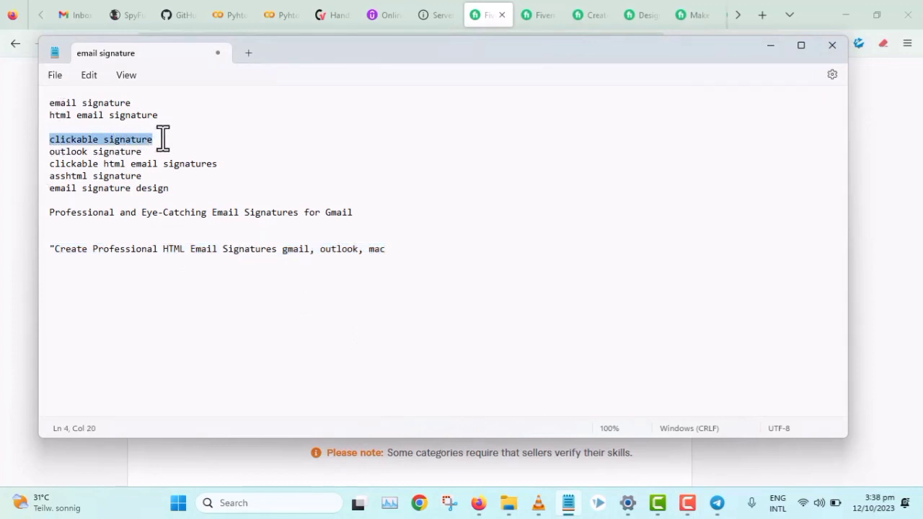
{"action": "left_click", "coordinate": [468, 12]}
{"action": "left_click", "coordinate": [384, 271]}
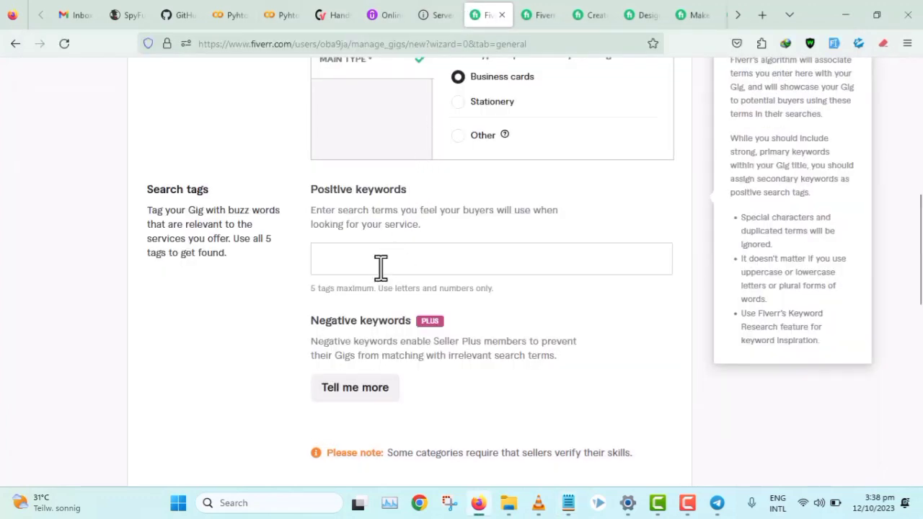
{"action": "left_click", "coordinate": [381, 267]}
{"action": "key", "text": "ctrl+v"}
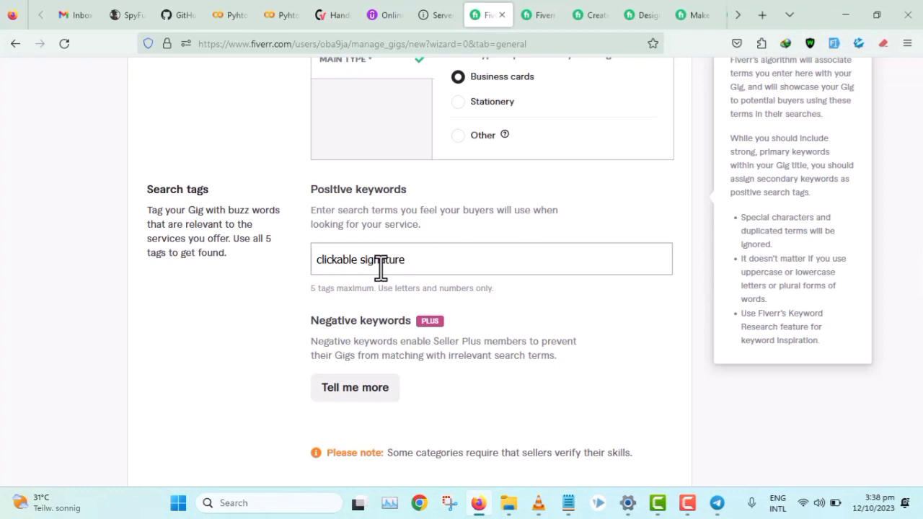
{"action": "key", "text": "Return"}
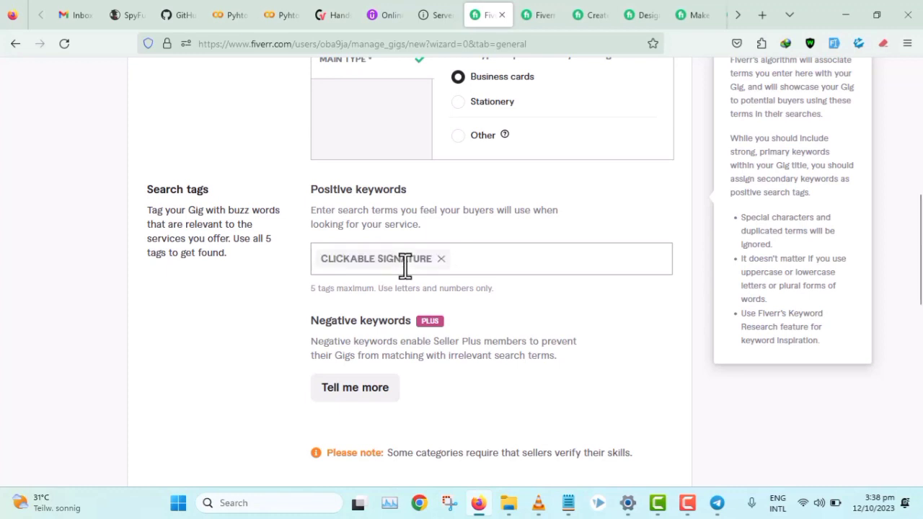
- Copy "clickable html email signatures" from the Notepad list and add it as another positive keyword on the Fiverr gig
{"action": "left_click", "coordinate": [569, 504]}
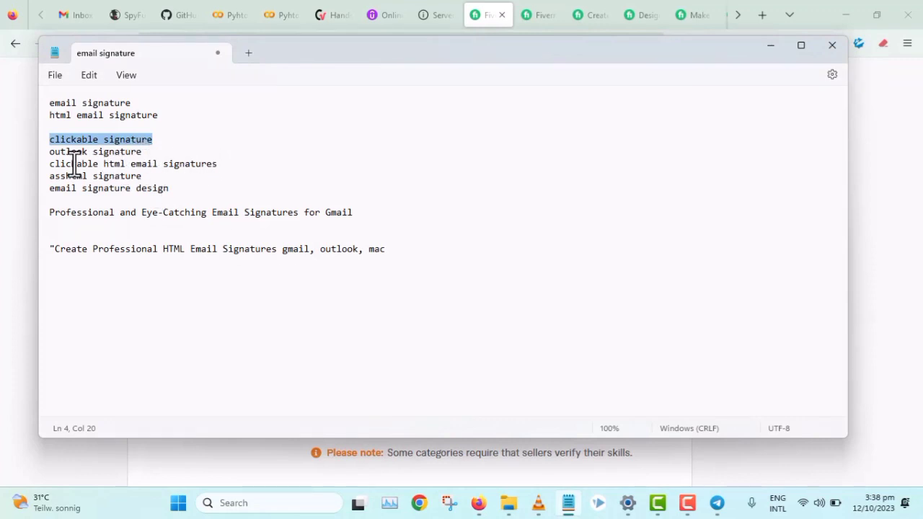
{"action": "mouse_move", "coordinate": [52, 165]}
{"action": "left_mouse_down"}
{"action": "mouse_move", "coordinate": [223, 177]}
{"action": "mouse_move", "coordinate": [221, 165]}
{"action": "left_mouse_up"}
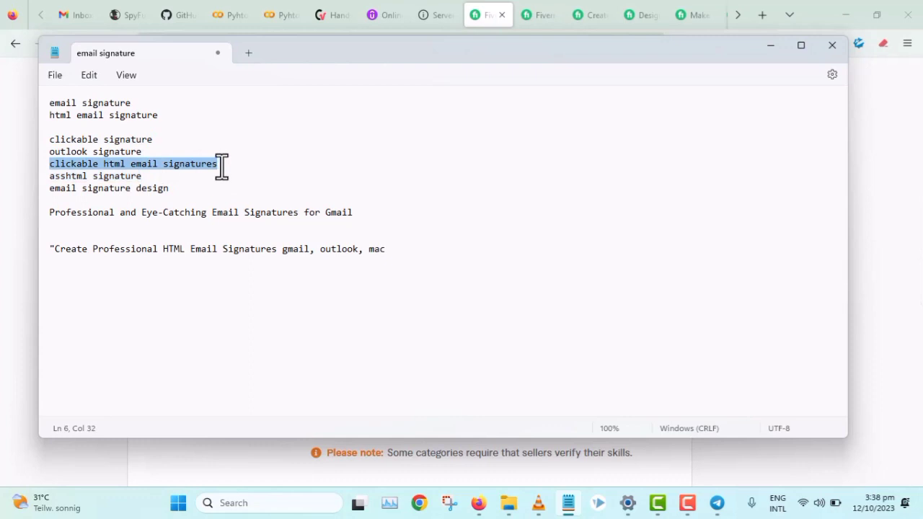
{"action": "right_click", "coordinate": [205, 165]}
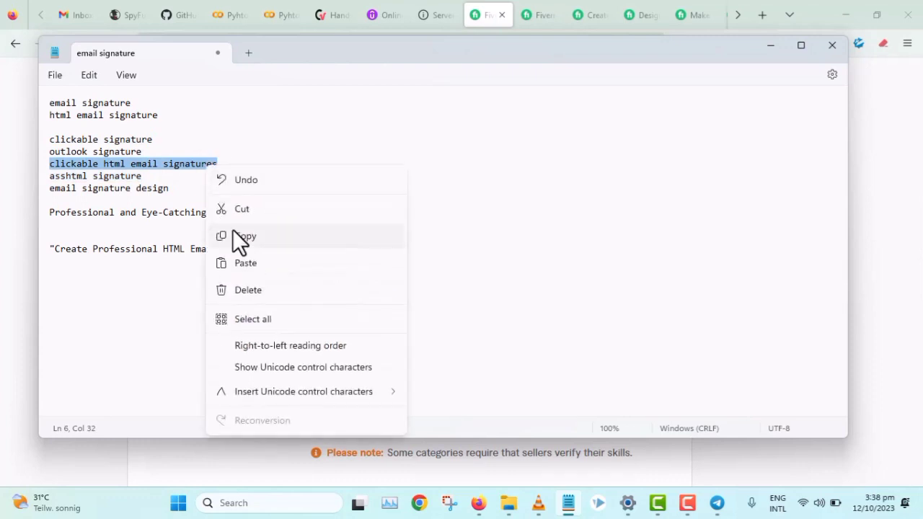
{"action": "left_click", "coordinate": [232, 233]}
{"action": "left_click", "coordinate": [570, 504]}
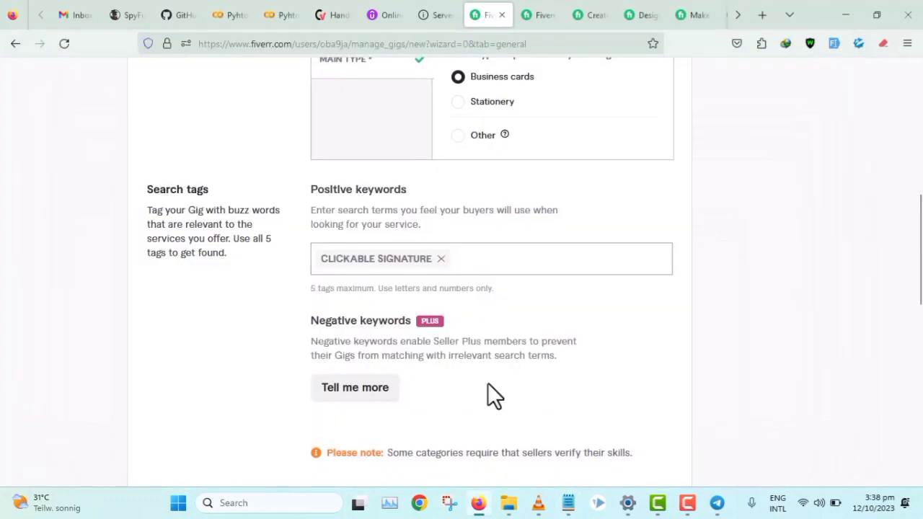
{"action": "key", "text": "ctrl+v"}
{"action": "key", "text": "Return"}
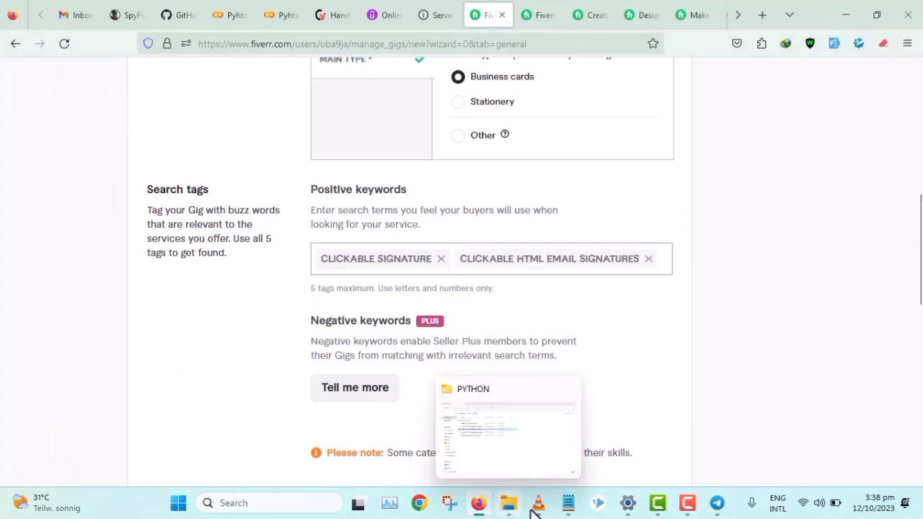
- Copy "email signature design" from the Notepad list and add it as another positive keyword on the Fiverr gig
{"action": "left_click", "coordinate": [567, 504]}
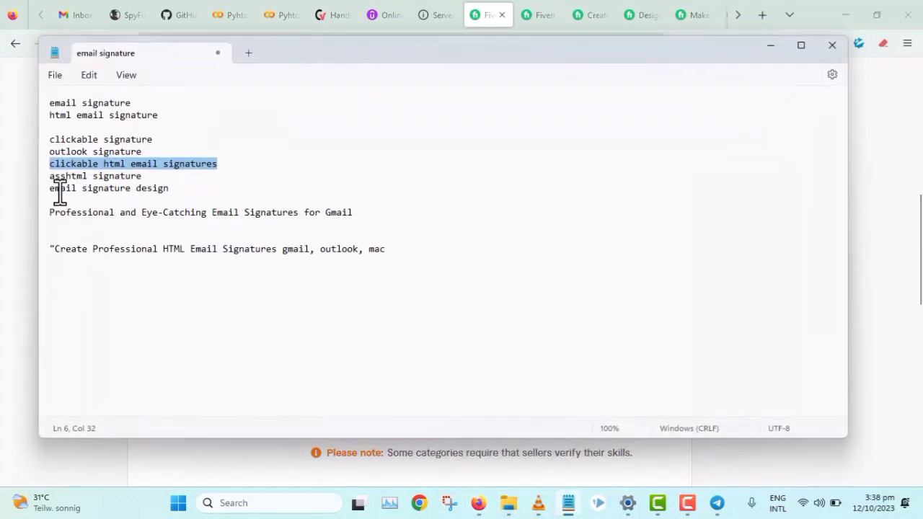
{"action": "left_click_drag", "start_coordinate": [50, 189], "coordinate": [188, 191]}
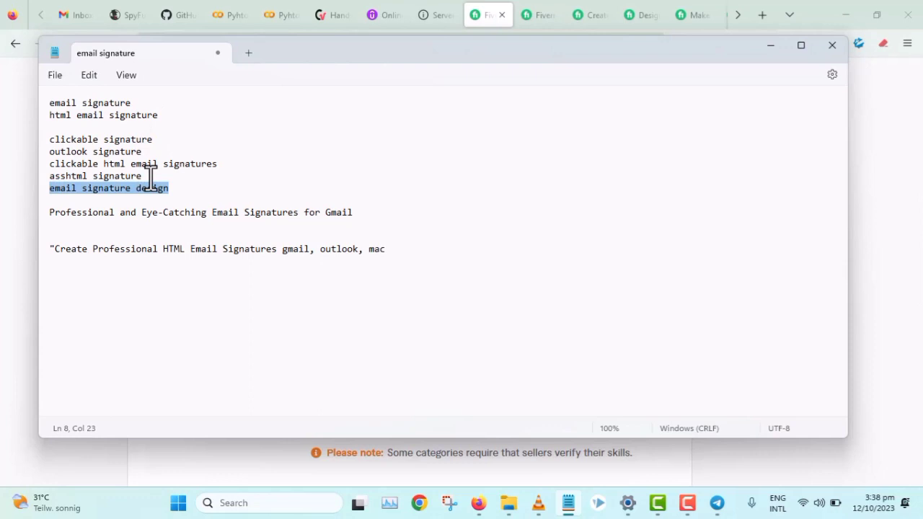
{"action": "left_click", "coordinate": [569, 503]}
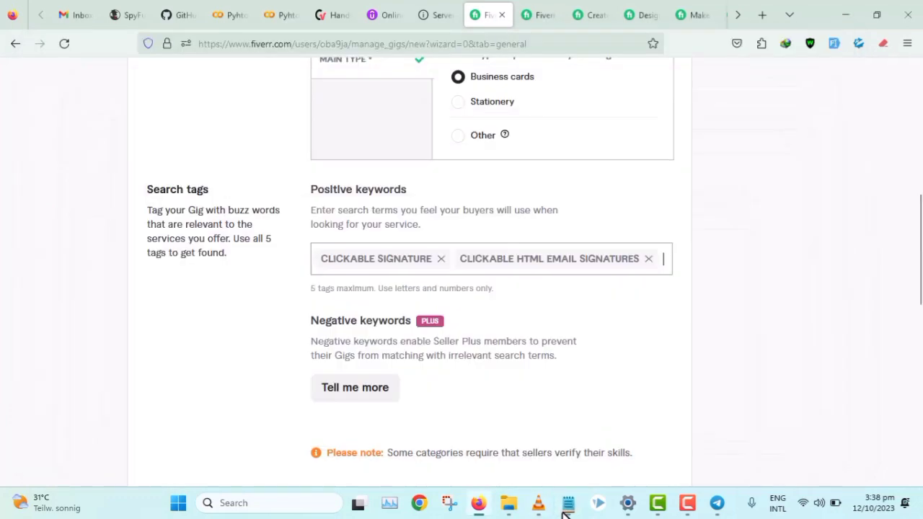
{"action": "left_click", "coordinate": [552, 289]}
{"action": "key", "text": "ctrl+v"}
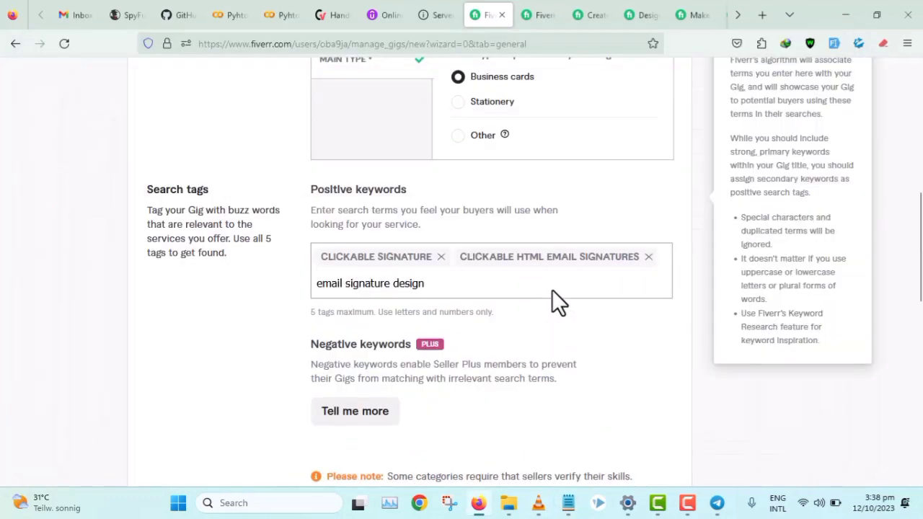
{"action": "key", "text": "Return"}
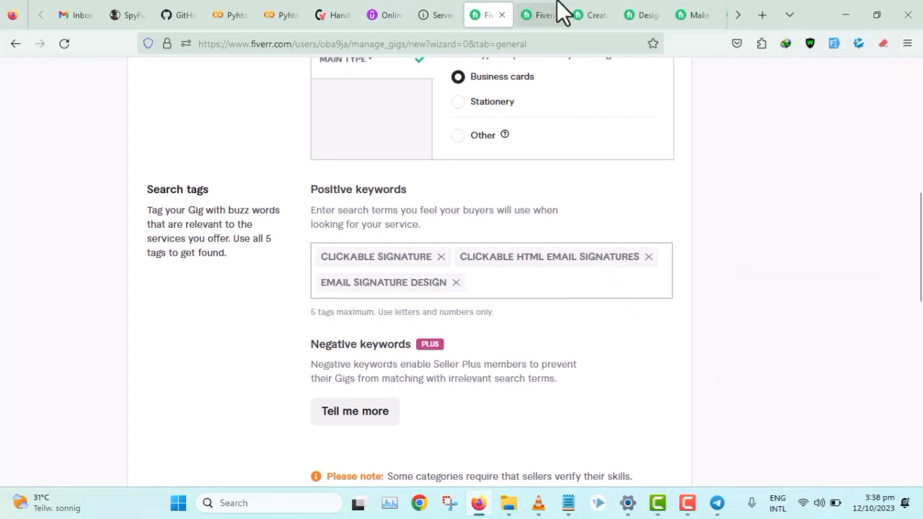
- Look through the competing gigs and examine the description, packages and FAQ of the clickable email signature gig for gmail, outlook, mac
{"action": "left_click", "coordinate": [592, 7]}
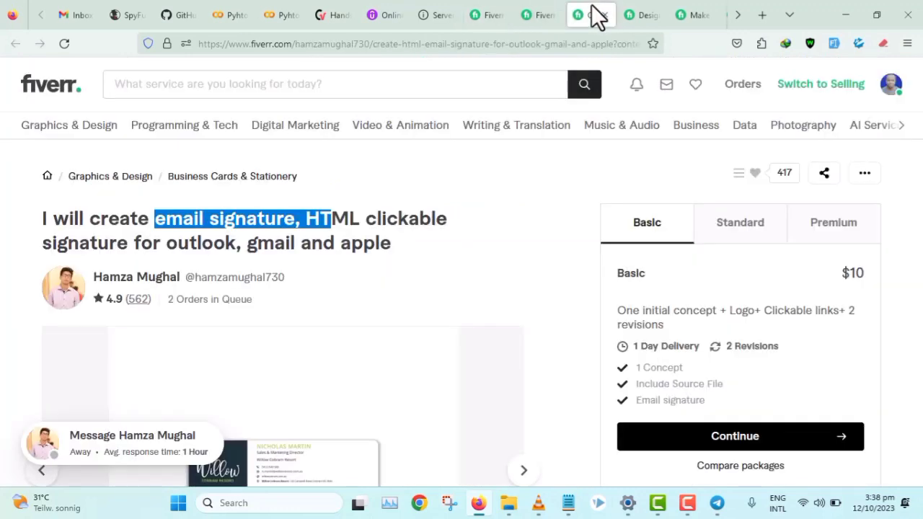
{"action": "left_click", "coordinate": [639, 21]}
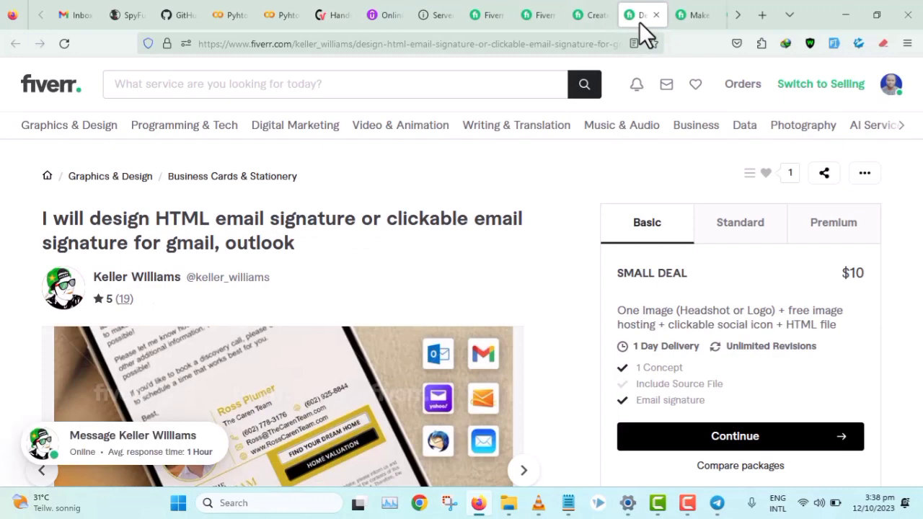
{"action": "left_click", "coordinate": [682, 16]}
{"action": "scroll", "coordinate": [488, 254], "scroll_direction": "down", "scroll_amount": 8}
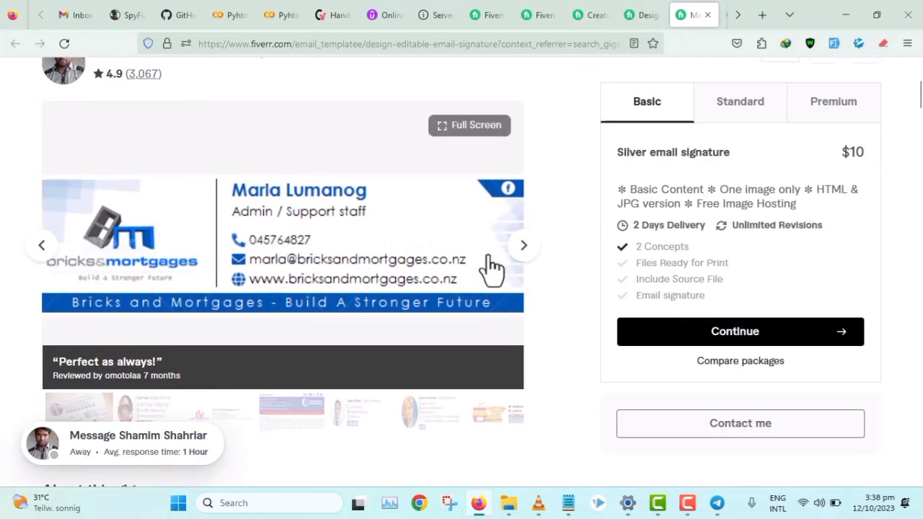
{"action": "scroll", "coordinate": [487, 254], "scroll_direction": "down", "scroll_amount": 9}
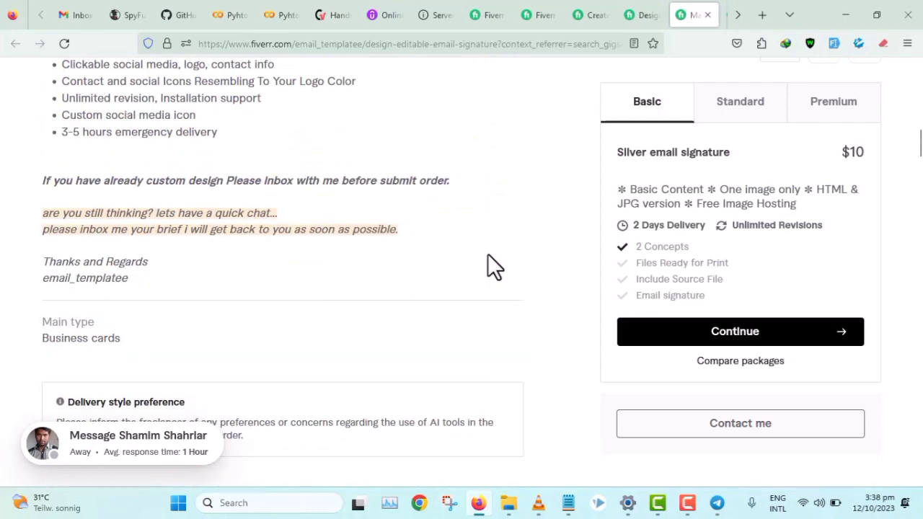
{"action": "scroll", "coordinate": [488, 254], "scroll_direction": "down", "scroll_amount": 8}
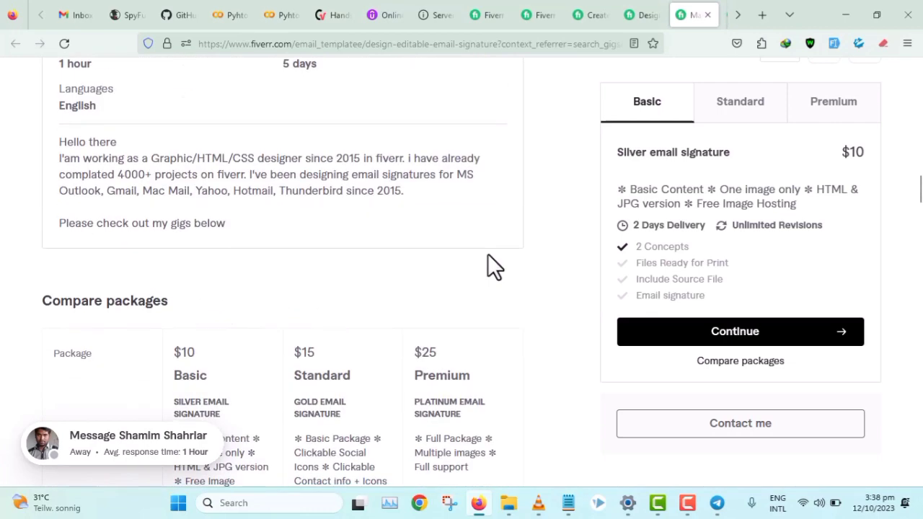
{"action": "scroll", "coordinate": [487, 254], "scroll_direction": "down", "scroll_amount": 7}
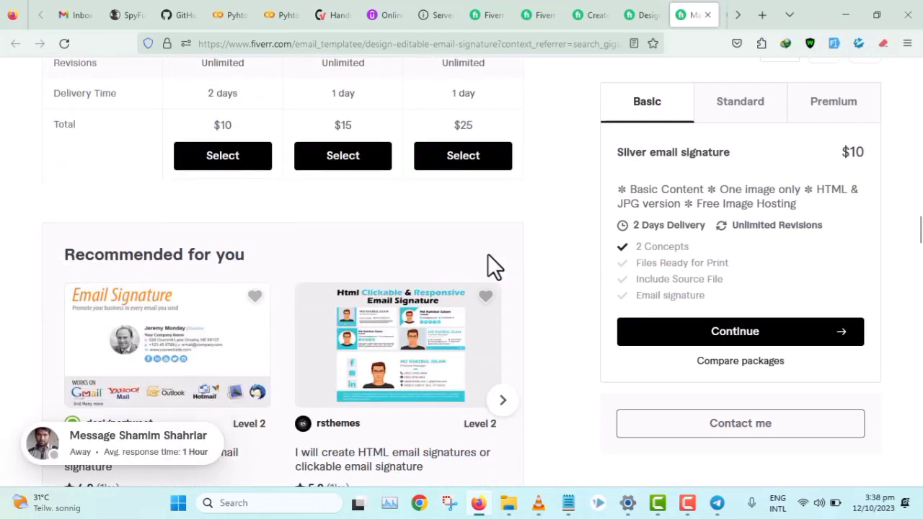
{"action": "scroll", "coordinate": [491, 270], "scroll_direction": "down", "scroll_amount": 1}
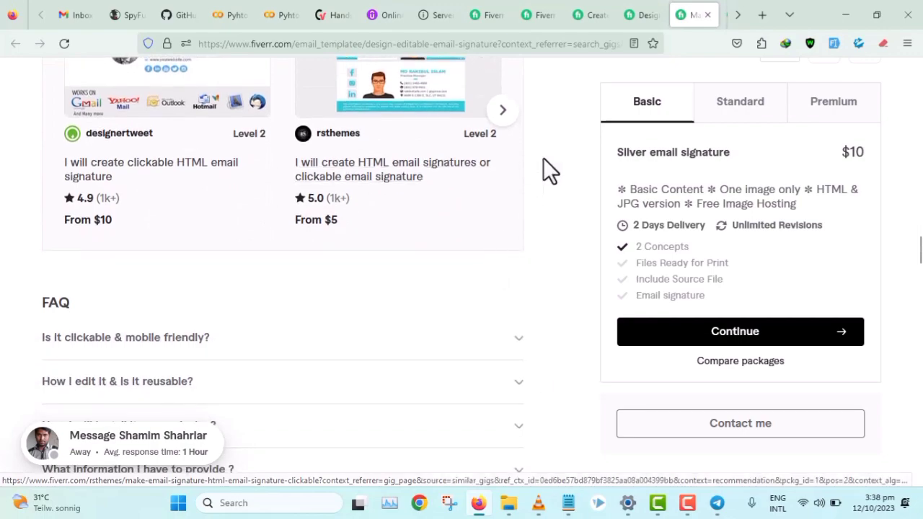
{"action": "scroll", "coordinate": [540, 383], "scroll_direction": "up", "scroll_amount": 20}
{"action": "scroll", "coordinate": [535, 373], "scroll_direction": "up", "scroll_amount": 5}
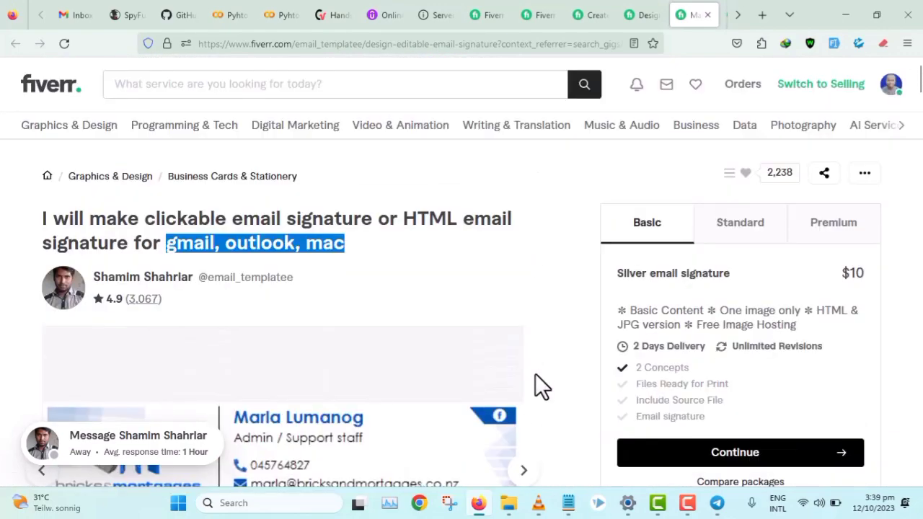
- Return to the "gmail signature" search results, examine the suggested search terms and highlight "email signature design"
{"action": "left_click", "coordinate": [649, 15]}
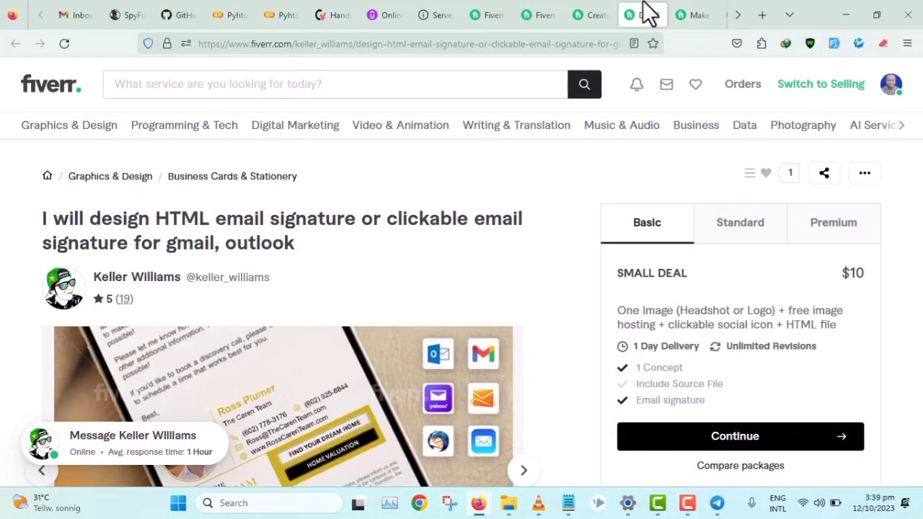
{"action": "left_click", "coordinate": [602, 14]}
{"action": "left_click", "coordinate": [548, 14]}
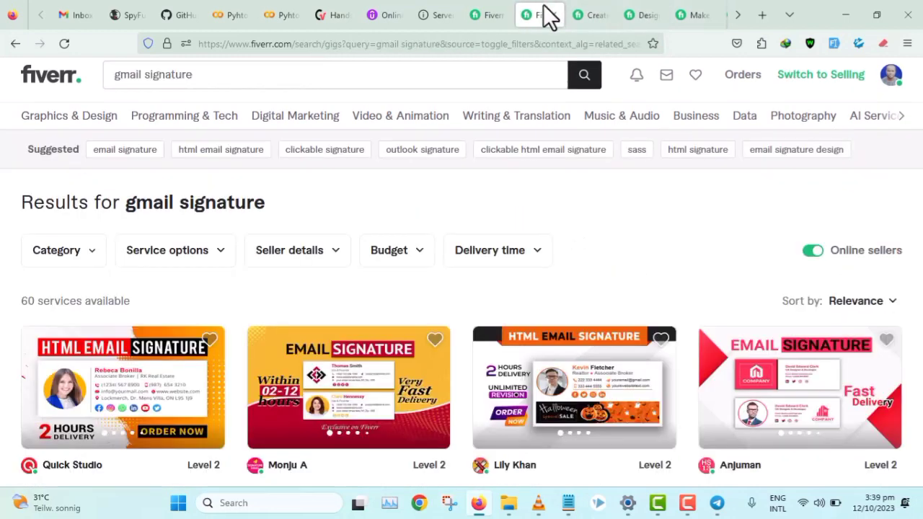
{"action": "mouse_move", "coordinate": [411, 122]}
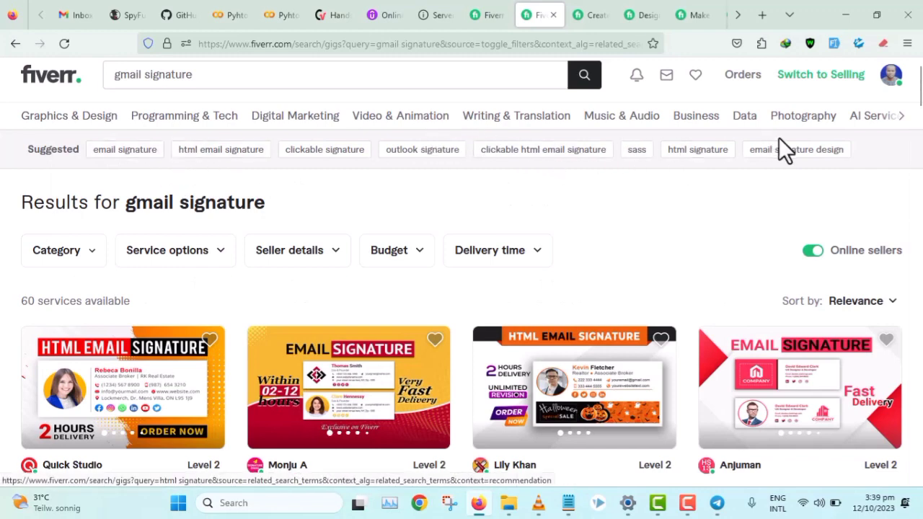
{"action": "left_click_drag", "start_coordinate": [846, 150], "coordinate": [745, 159]}
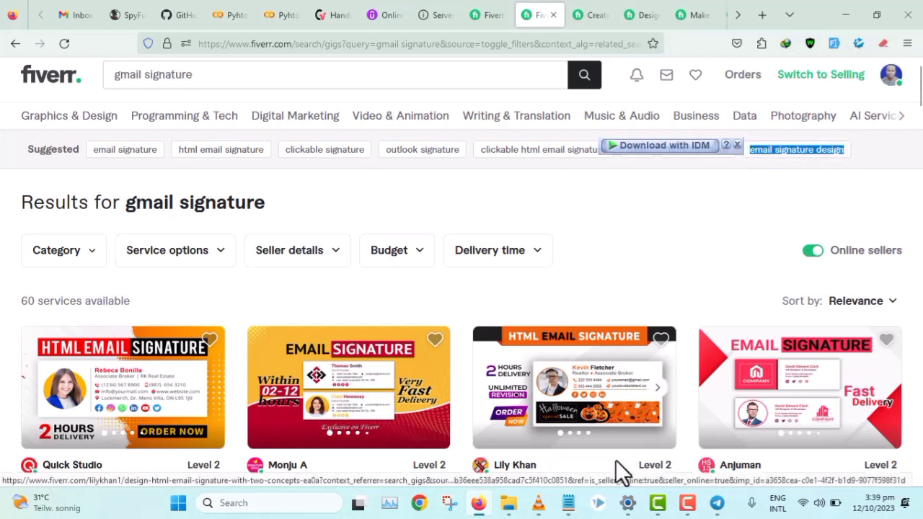
- Switch to Notepad and remove "html signature" from the "asshtml signature" line of the keyword list
{"action": "left_click", "coordinate": [569, 503]}
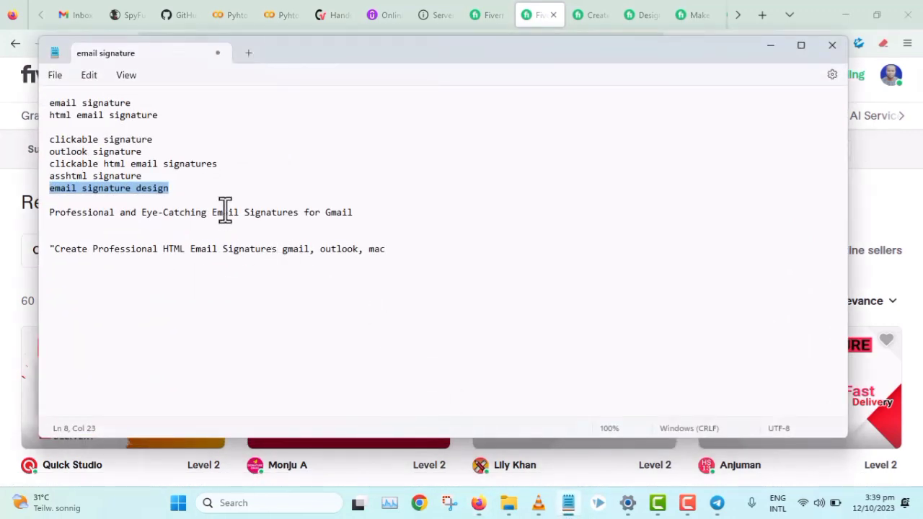
{"action": "left_click_drag", "start_coordinate": [66, 176], "coordinate": [158, 176]}
{"action": "key", "text": "BackSpace"}
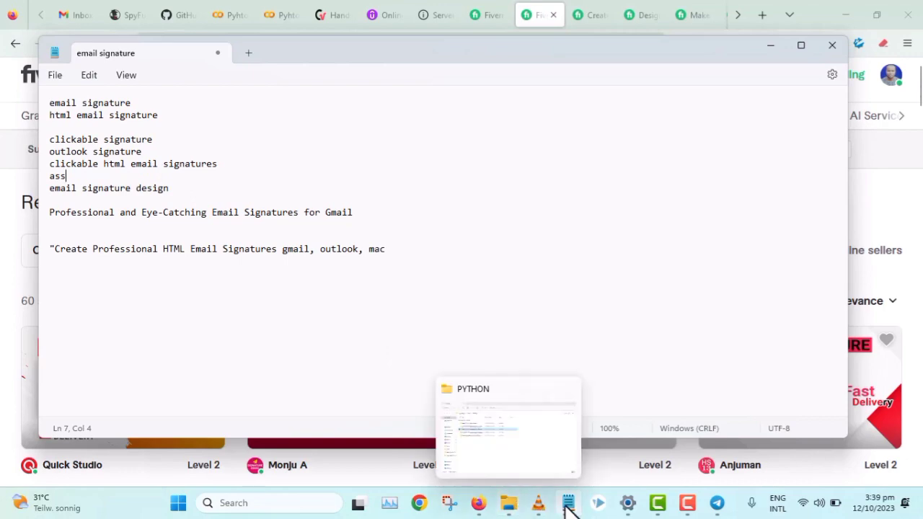
- Switch back to the Fiverr gig form and add "html signature" as a positive keyword
{"action": "left_click", "coordinate": [479, 504]}
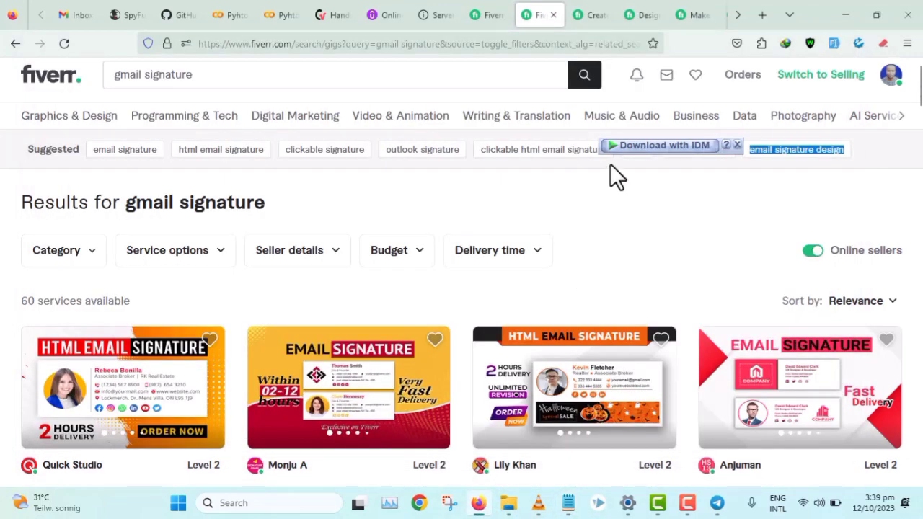
{"action": "left_click", "coordinate": [489, 16]}
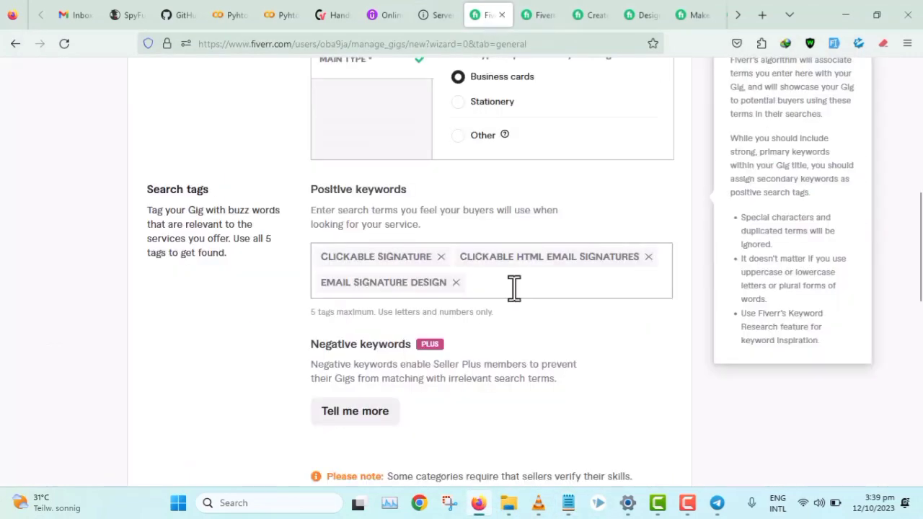
{"action": "key", "text": "Return"}
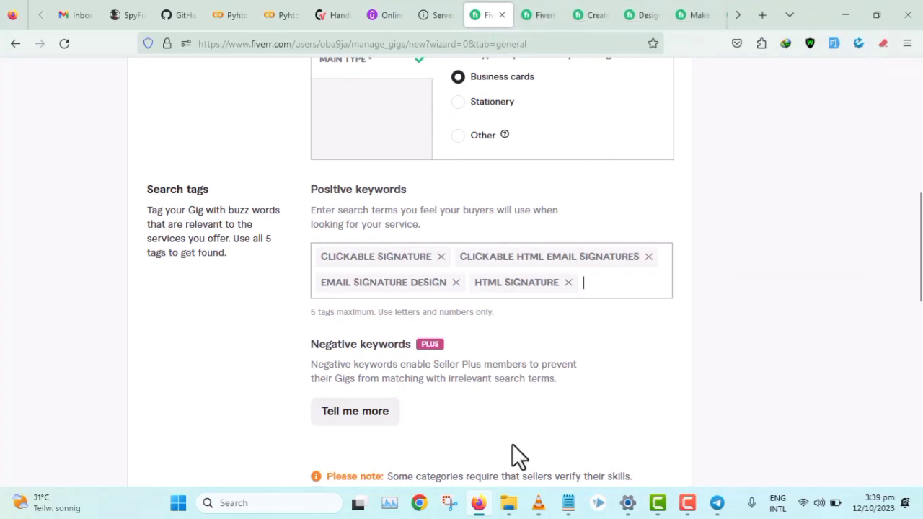
- Copy "outlook signature" from the Notepad list and add it as a positive keyword on the Fiverr gig
{"action": "left_click", "coordinate": [568, 503]}
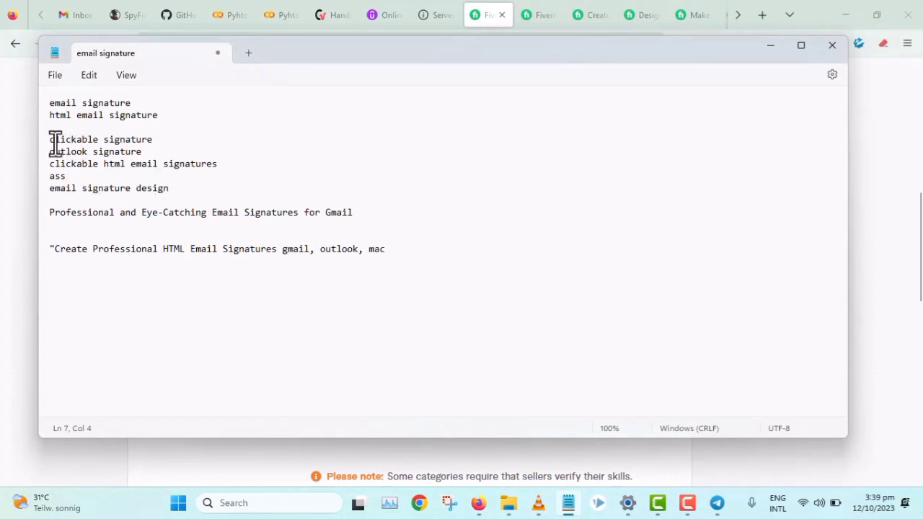
{"action": "left_click_drag", "start_coordinate": [54, 152], "coordinate": [148, 157]}
{"action": "key", "text": "ctrl+c"}
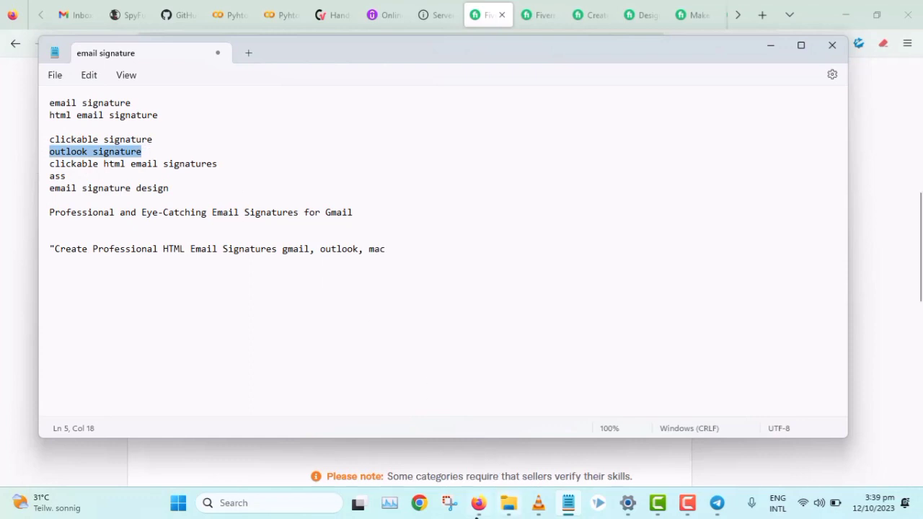
{"action": "left_click", "coordinate": [478, 502]}
{"action": "key", "text": "ctrl+v"}
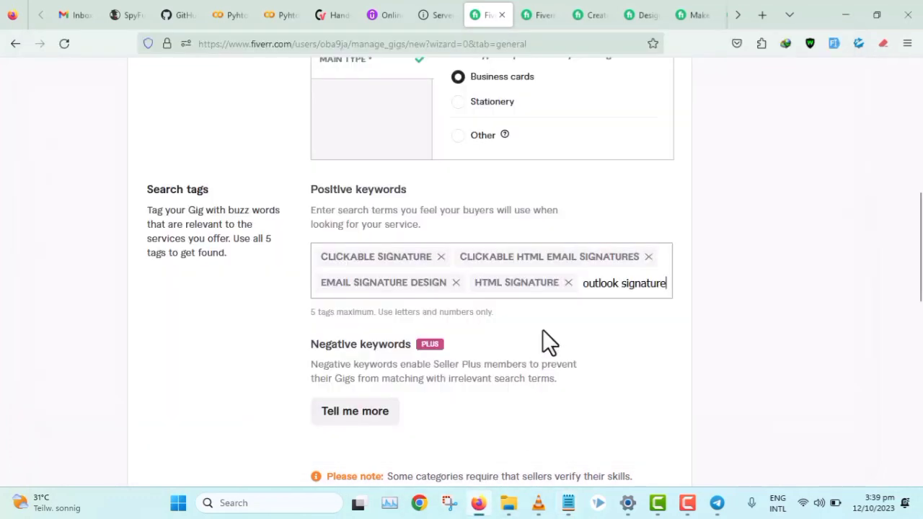
{"action": "key", "text": "Return"}
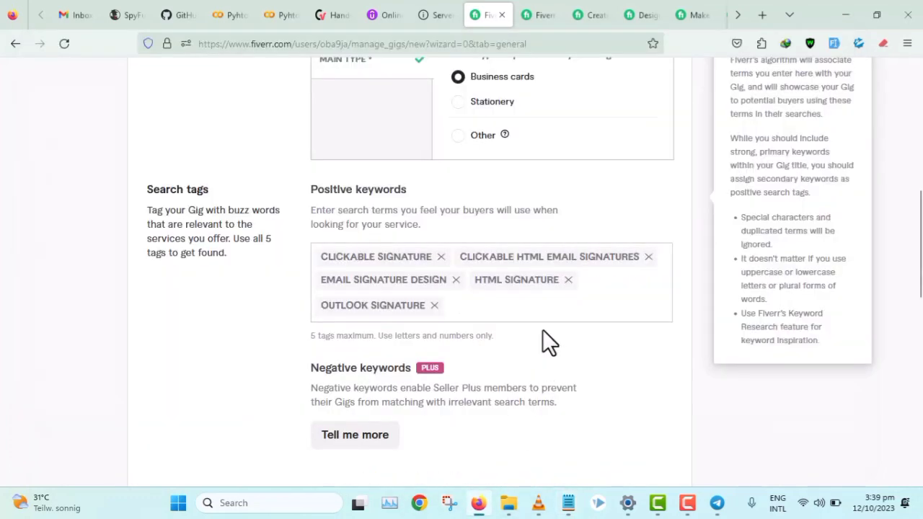
- Review the gig's title, category, metadata and search tags, and save the overview to continue to the pricing page
{"action": "scroll", "coordinate": [595, 325], "scroll_direction": "down", "scroll_amount": 3}
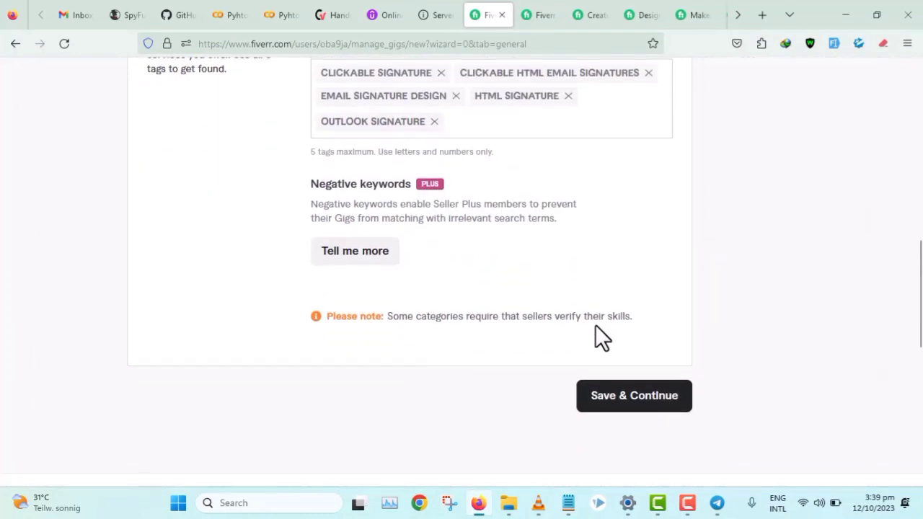
{"action": "scroll", "coordinate": [595, 326], "scroll_direction": "up", "scroll_amount": 4}
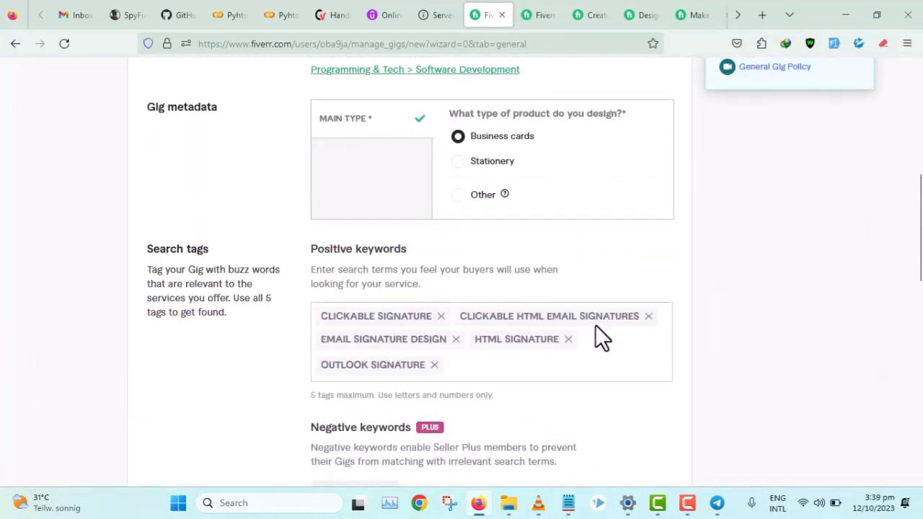
{"action": "scroll", "coordinate": [595, 324], "scroll_direction": "up", "scroll_amount": 5}
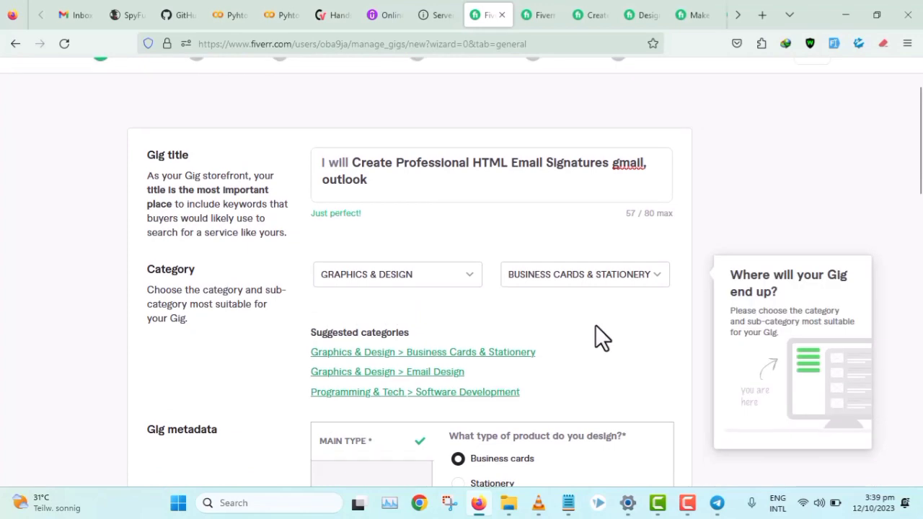
{"action": "scroll", "coordinate": [595, 336], "scroll_direction": "up", "scroll_amount": 1}
{"action": "scroll", "coordinate": [596, 325], "scroll_direction": "down", "scroll_amount": 7}
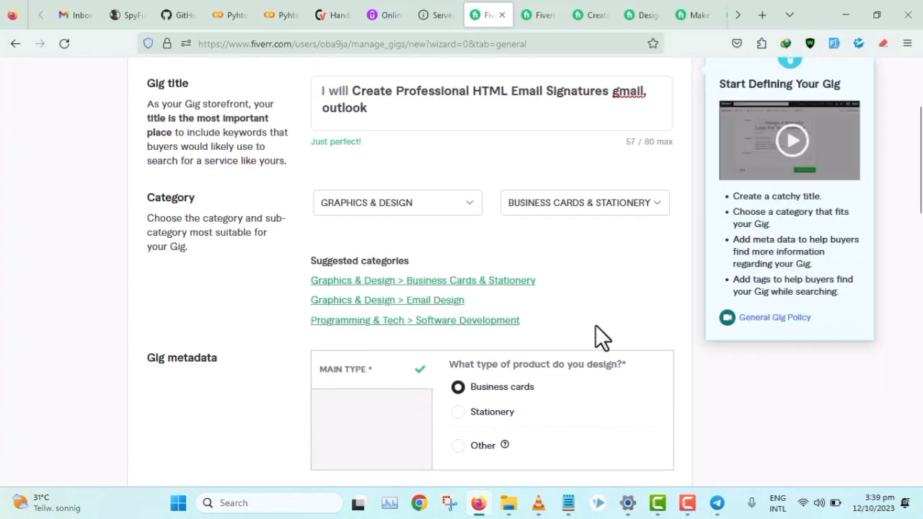
{"action": "scroll", "coordinate": [595, 324], "scroll_direction": "down", "scroll_amount": 4}
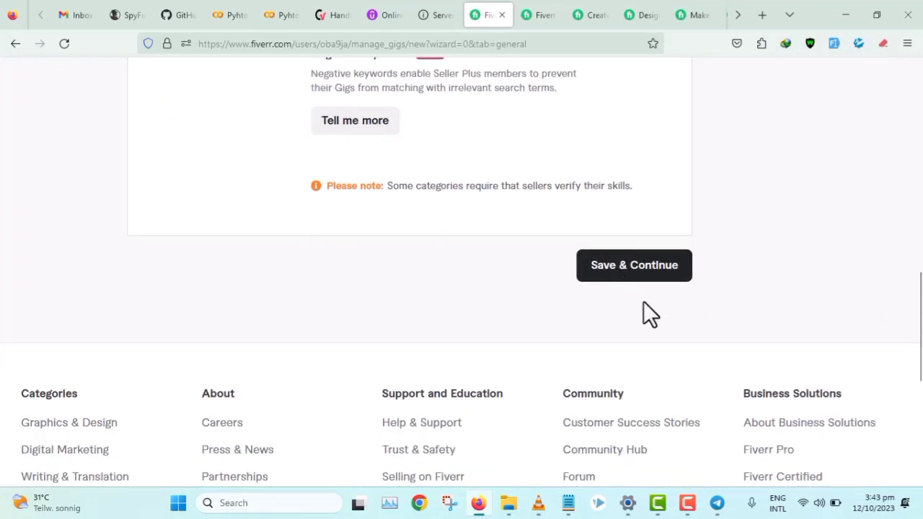
{"action": "left_click", "coordinate": [617, 275]}
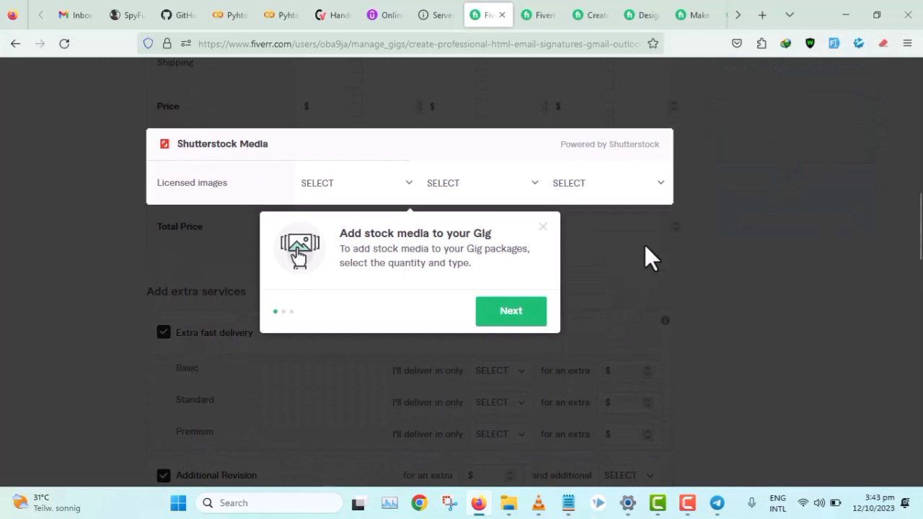
- Go through the introductory tips on stock media and final package price until the tour closes
{"action": "left_click", "coordinate": [522, 324]}
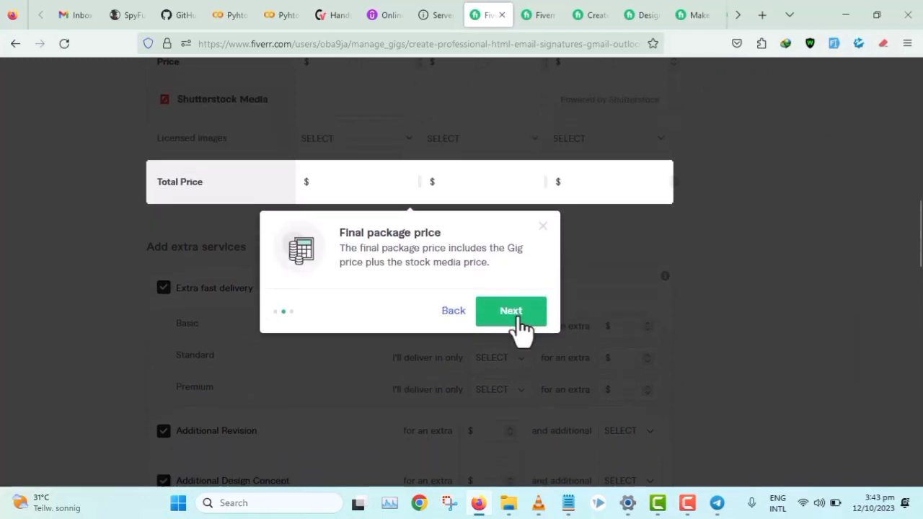
{"action": "left_click", "coordinate": [522, 324]}
{"action": "left_click", "coordinate": [520, 318]}
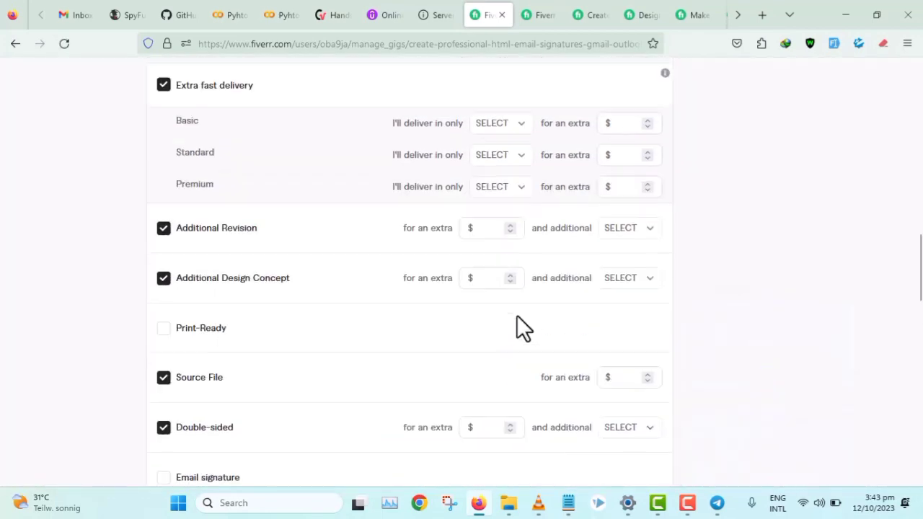